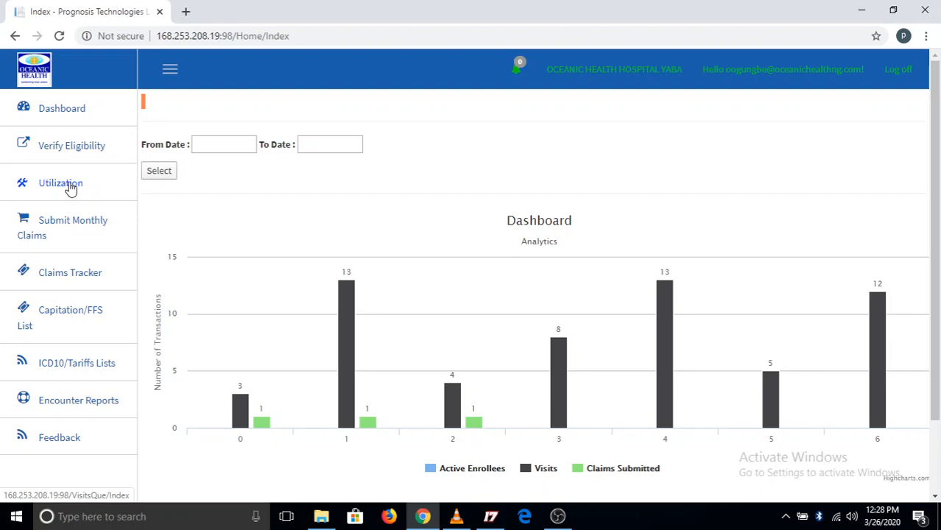
Open the Utilization page and review the criteria available for searching visits
{"action": "left_click", "coordinate": [63, 187]}
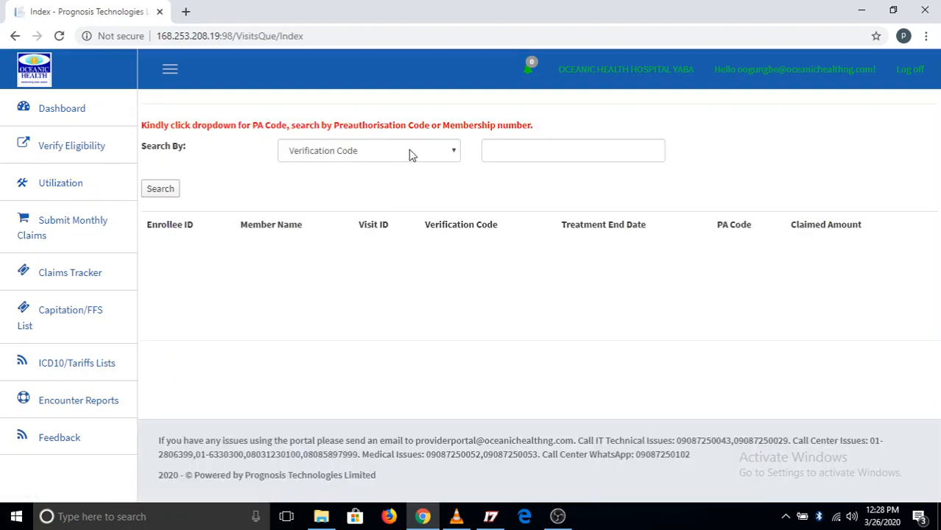
{"action": "left_click", "coordinate": [454, 152]}
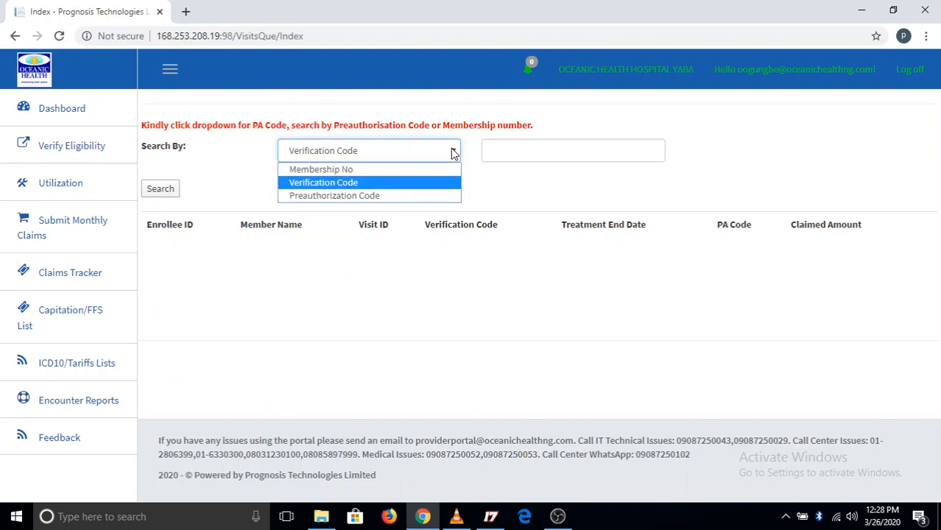
{"action": "left_click", "coordinate": [474, 149]}
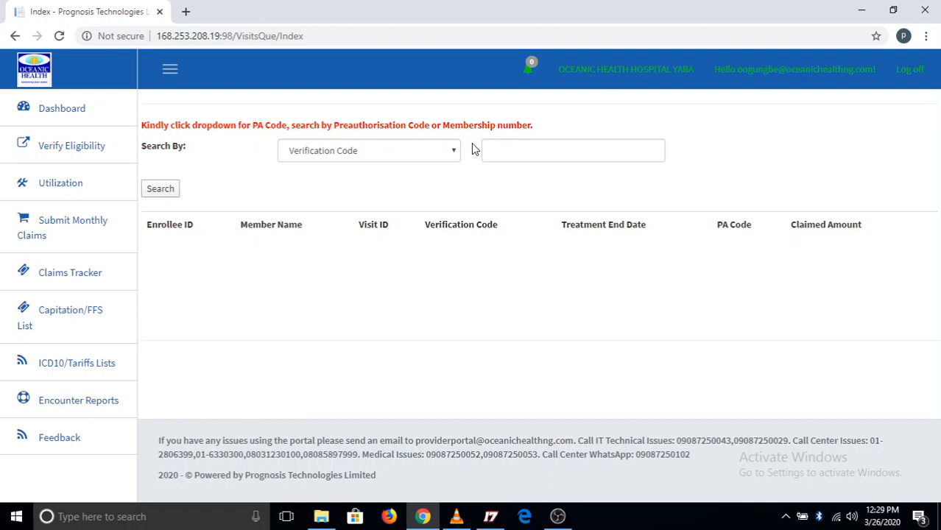
{"action": "left_click", "coordinate": [444, 158]}
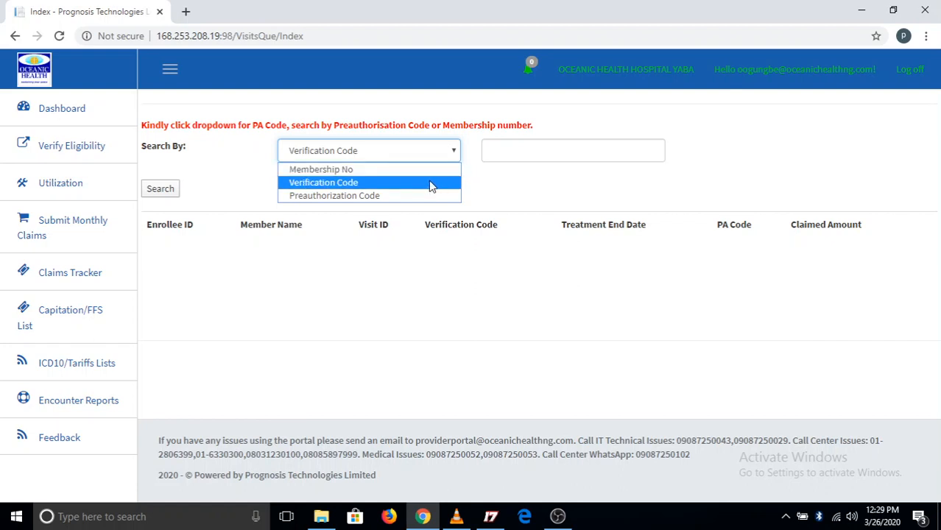
{"action": "left_click", "coordinate": [474, 180]}
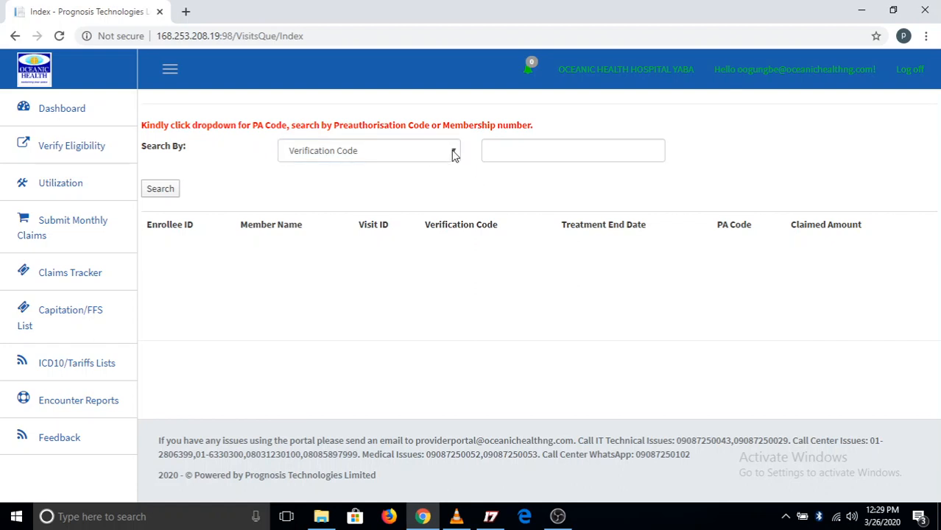
Search the visits by Membership No using the enrollee's membership number
{"action": "left_click", "coordinate": [454, 153]}
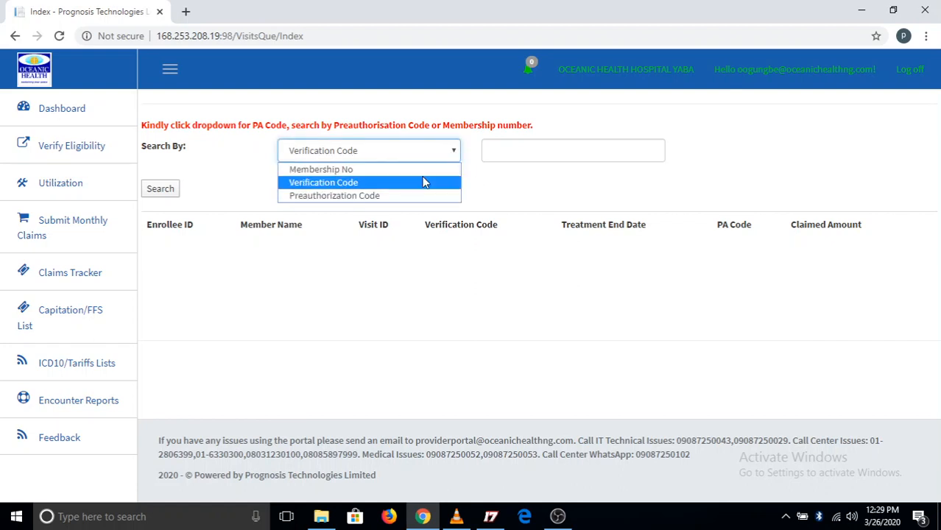
{"action": "left_click", "coordinate": [431, 172]}
{"action": "left_click", "coordinate": [523, 151]}
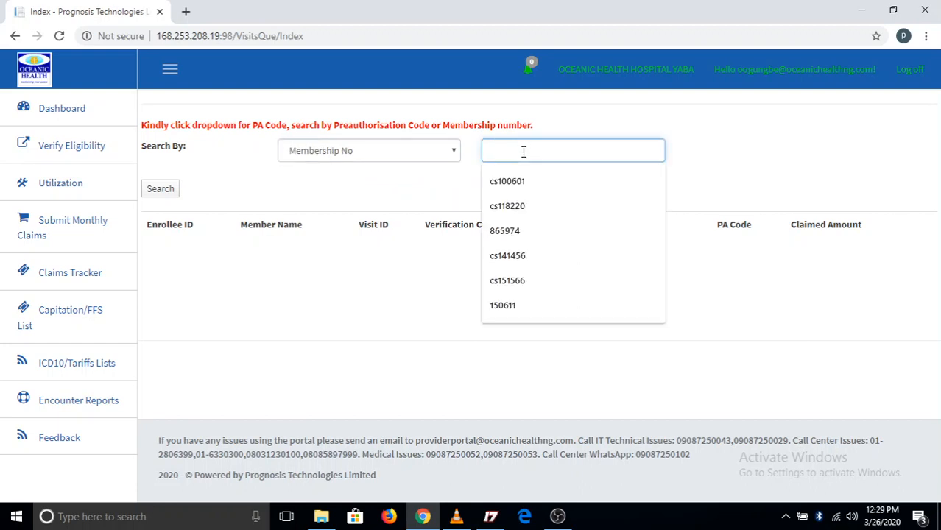
{"action": "left_click", "coordinate": [522, 181]}
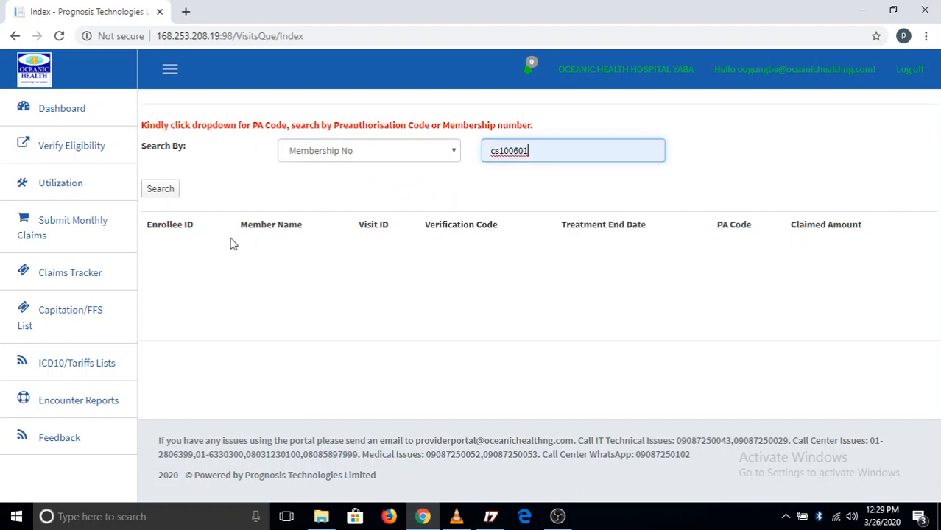
{"action": "left_click", "coordinate": [162, 193]}
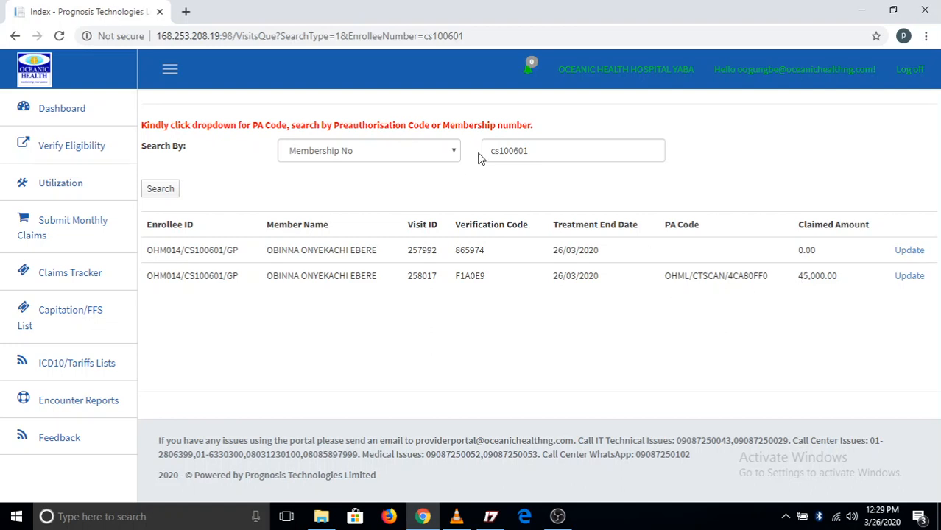
Set the search criterion to Verification Code and enter the verification code of the enrollee's visit without a PA code
{"action": "left_click", "coordinate": [455, 157]}
{"action": "left_click", "coordinate": [405, 183]}
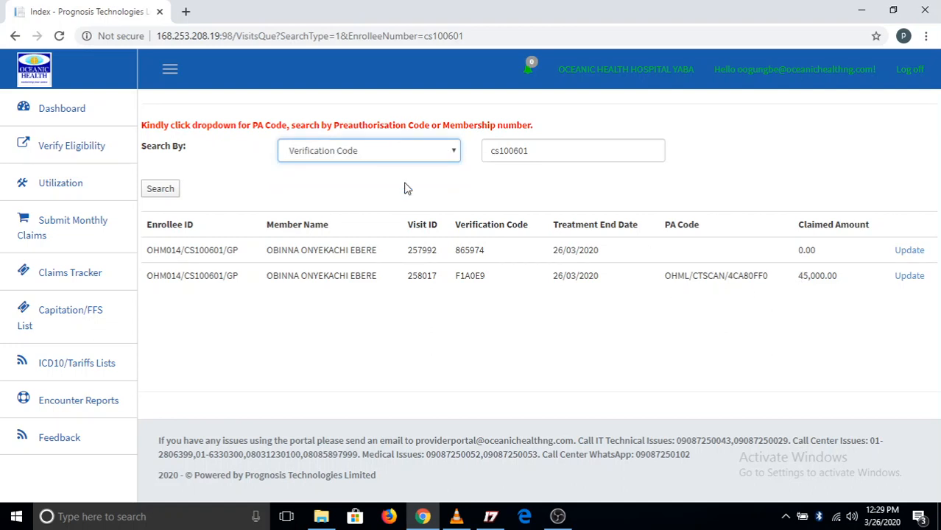
{"action": "double_click", "coordinate": [567, 147]}
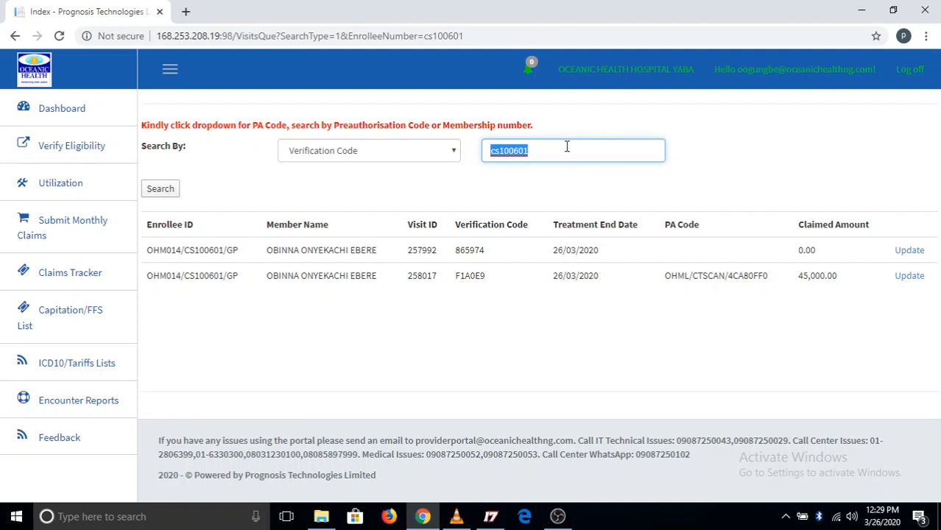
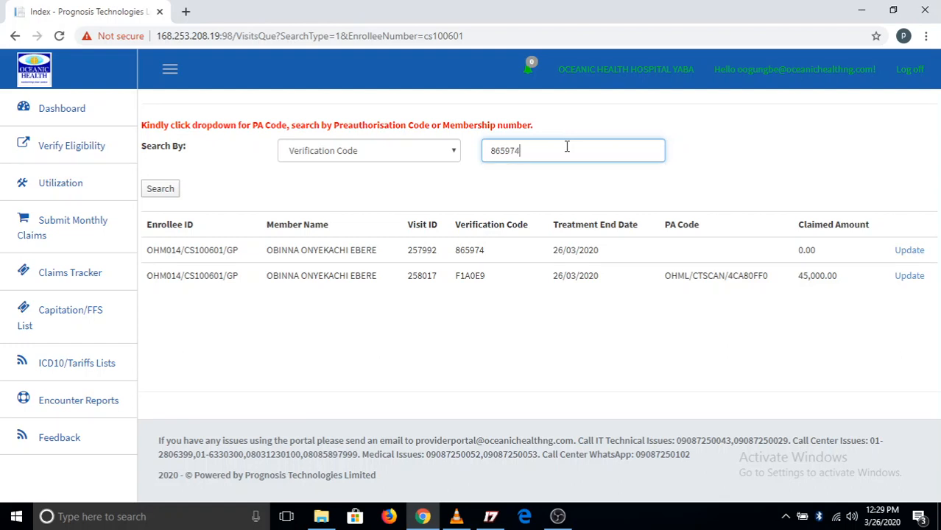
Try to search for the entered code with Membership No as the criterion
{"action": "left_click", "coordinate": [452, 152]}
{"action": "left_click", "coordinate": [394, 170]}
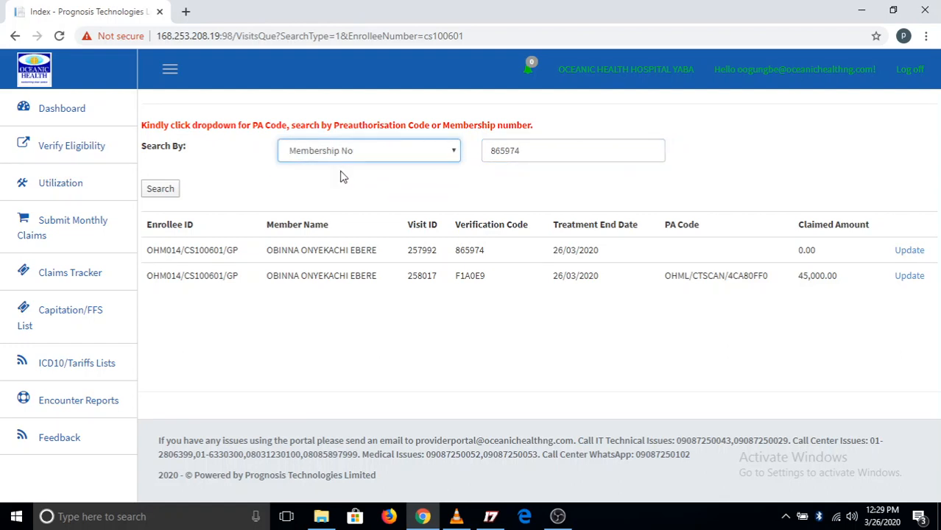
{"action": "left_click", "coordinate": [171, 196]}
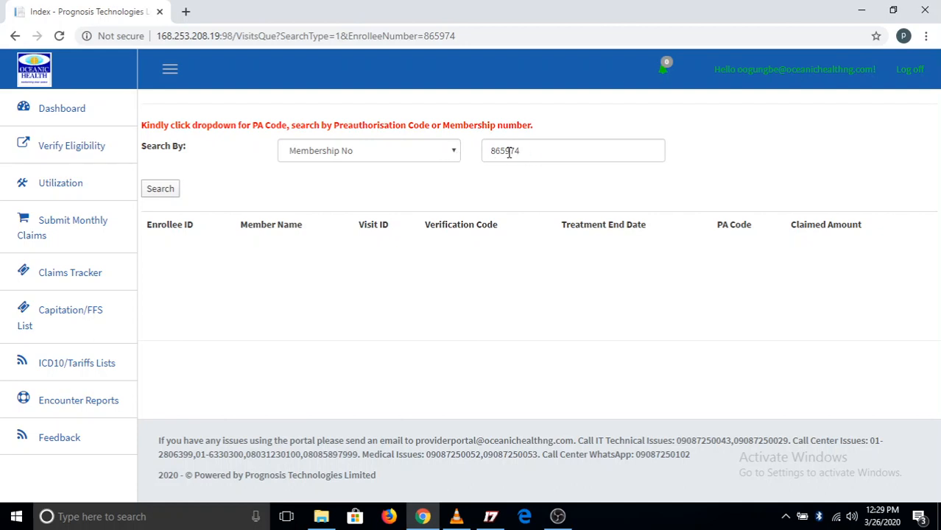
Search the visits for the entered code with Verification Code as the criterion
{"action": "left_click", "coordinate": [450, 152]}
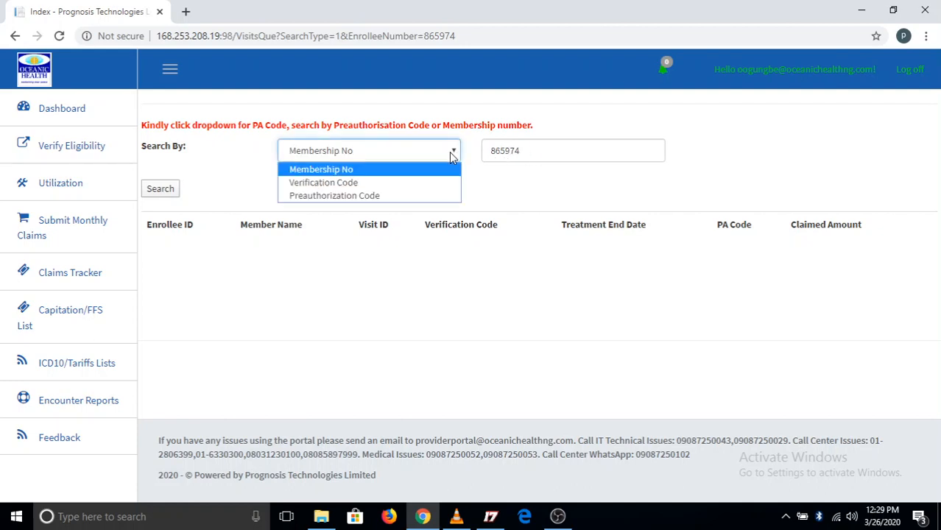
{"action": "left_click", "coordinate": [400, 183]}
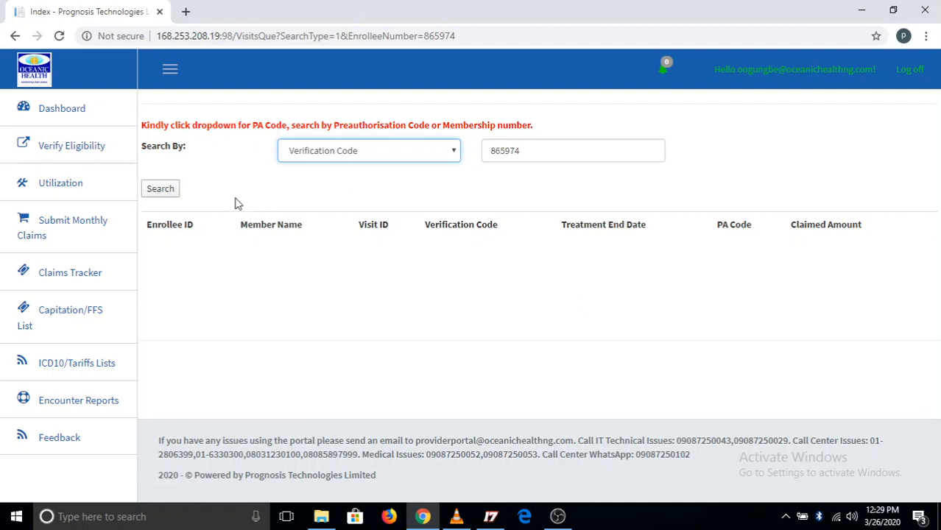
{"action": "left_click", "coordinate": [165, 193]}
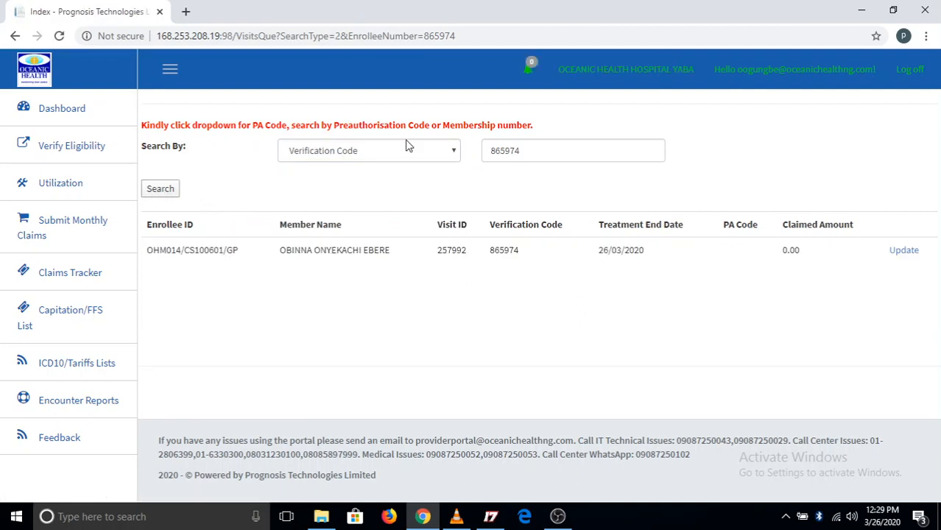
{"action": "left_click", "coordinate": [449, 152]}
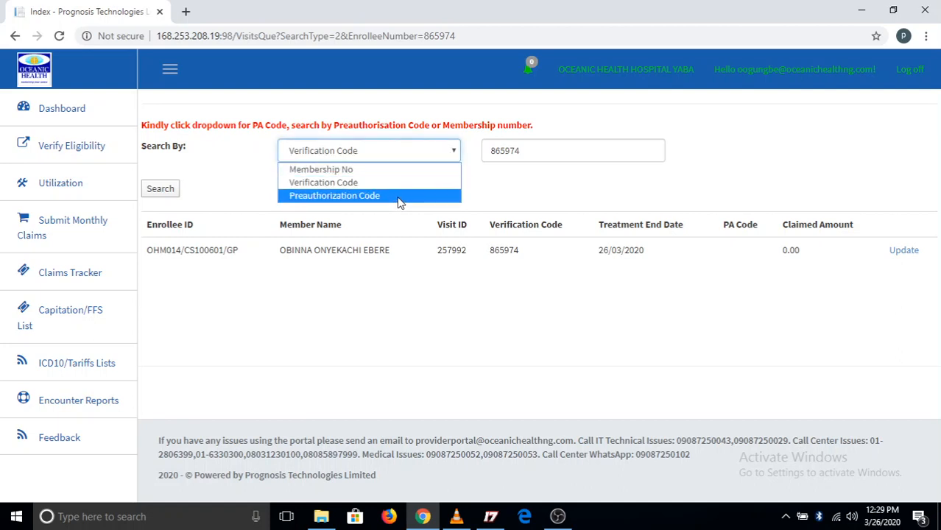
{"action": "left_click", "coordinate": [395, 197]}
{"action": "left_click_drag", "start_coordinate": [563, 147], "coordinate": [475, 151]}
Search by Membership No with the enrollee's membership number and open the visit with the CT scan PA code for updating
{"action": "left_click", "coordinate": [405, 150]}
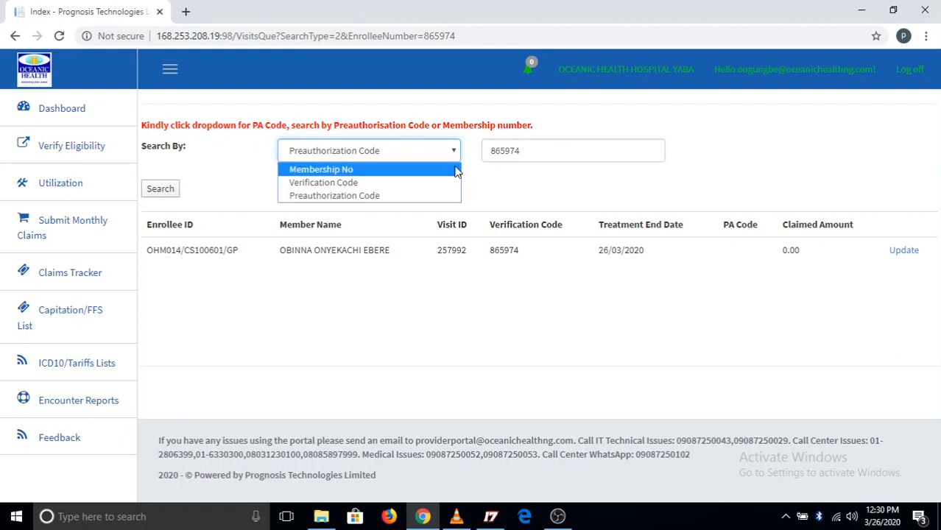
{"action": "left_click", "coordinate": [417, 171]}
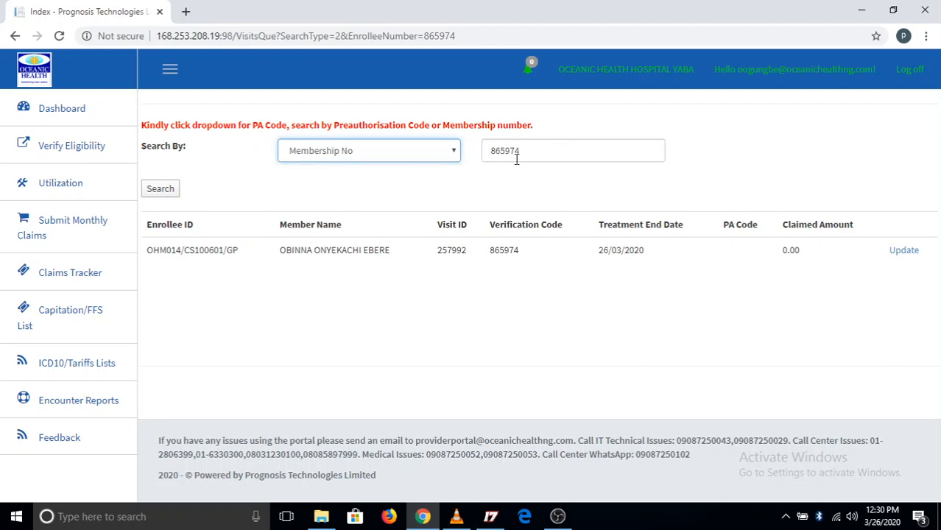
{"action": "double_click", "coordinate": [575, 148]}
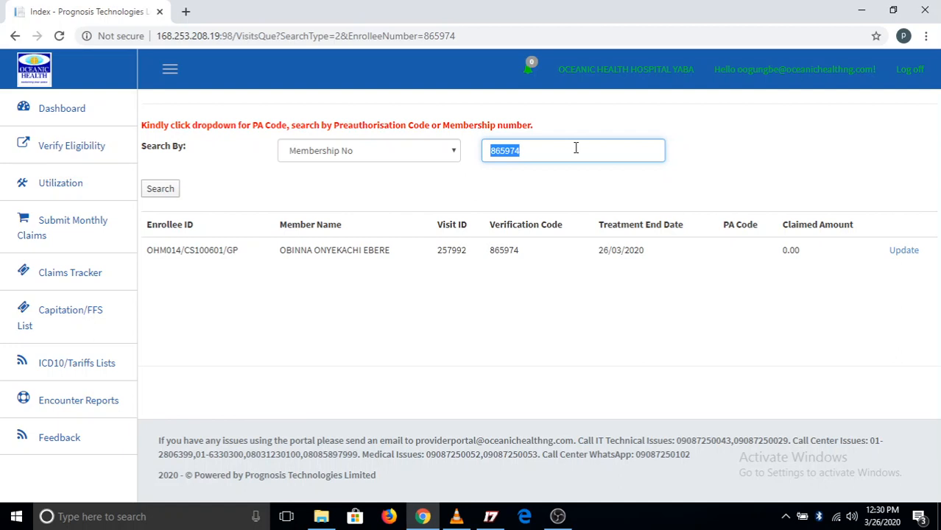
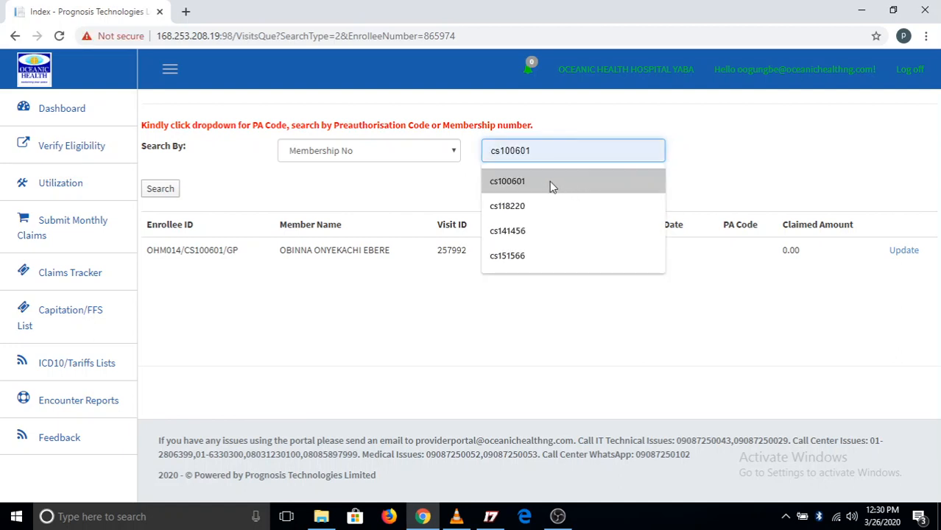
{"action": "left_click", "coordinate": [549, 181]}
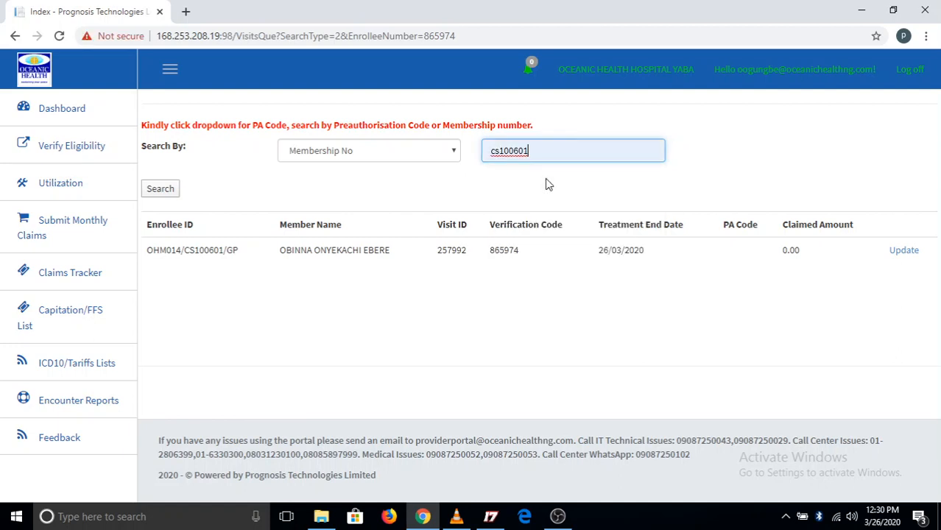
{"action": "left_click", "coordinate": [161, 190]}
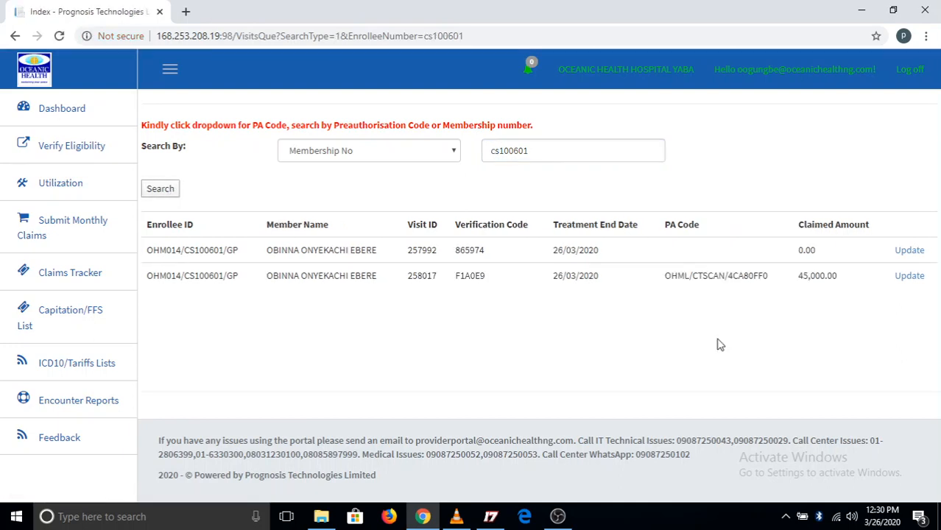
{"action": "left_click", "coordinate": [910, 277]}
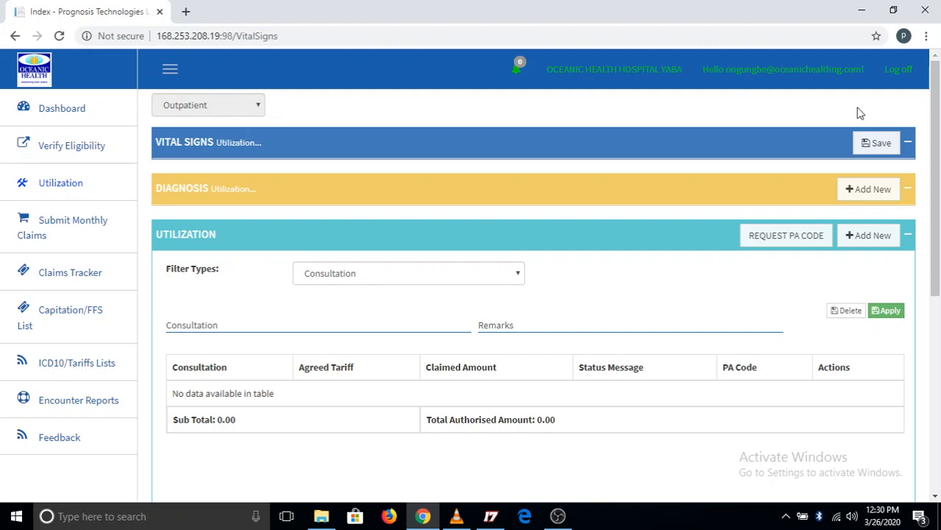
In the visit's vital signs, enter blood pressure 140/90 mmHg and temperature 38 Celsius, and save them
{"action": "left_click", "coordinate": [907, 143]}
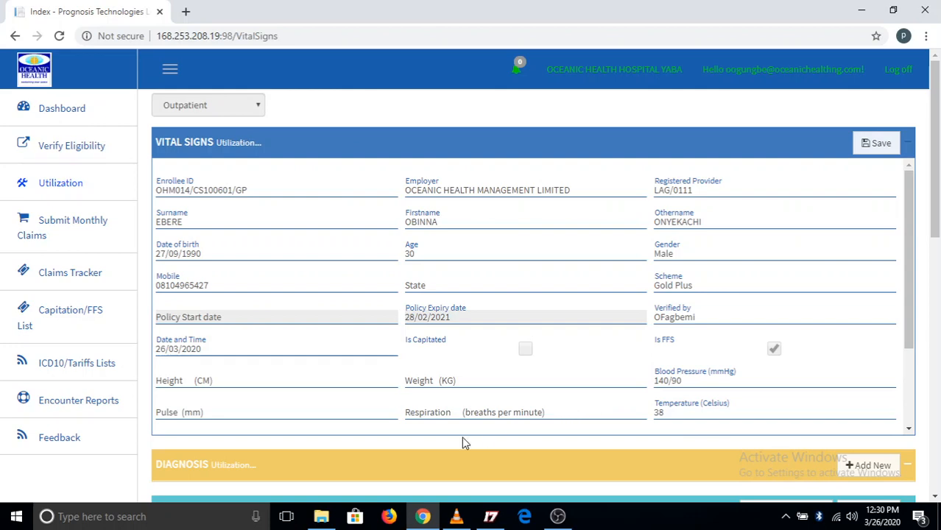
{"action": "left_click", "coordinate": [700, 384]}
{"action": "key", "text": "BackSpace"}
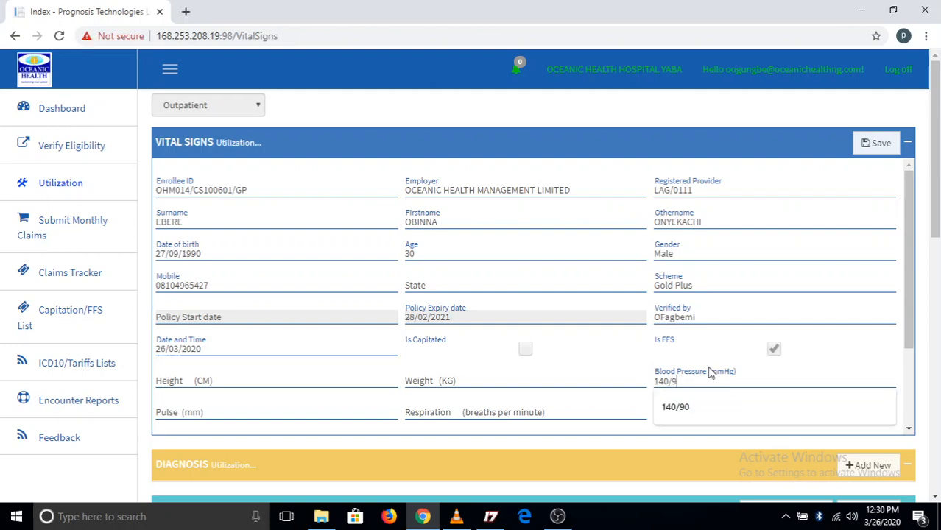
{"action": "key", "text": "BackSpace"}
{"action": "key", "text": "BackSpace"}
{"action": "key", "text": "BackSpace"}
{"action": "key", "text": "BackSpace"}
{"action": "key", "text": "BackSpace"}
{"action": "type", "text": "140"}
{"action": "left_click", "coordinate": [683, 408]}
{"action": "left_click", "coordinate": [683, 413]}
{"action": "type", "text": "38"}
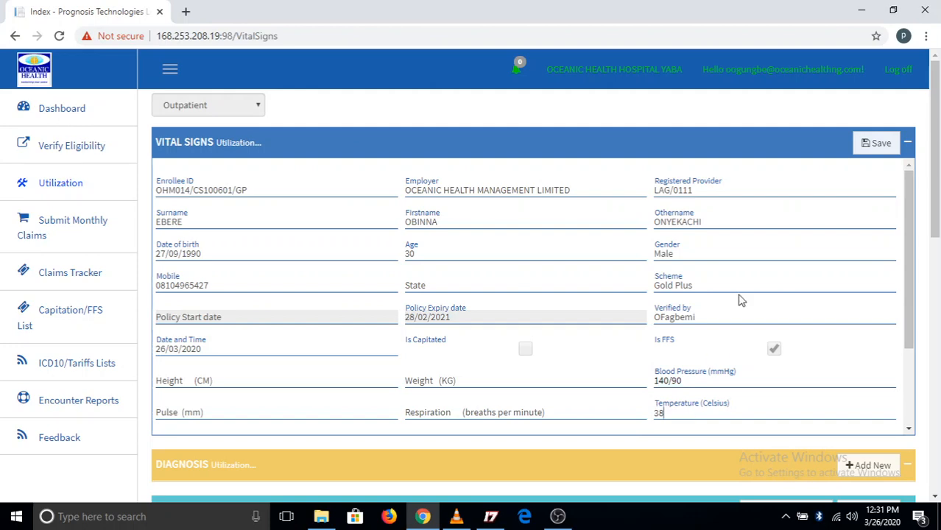
{"action": "left_click", "coordinate": [886, 143]}
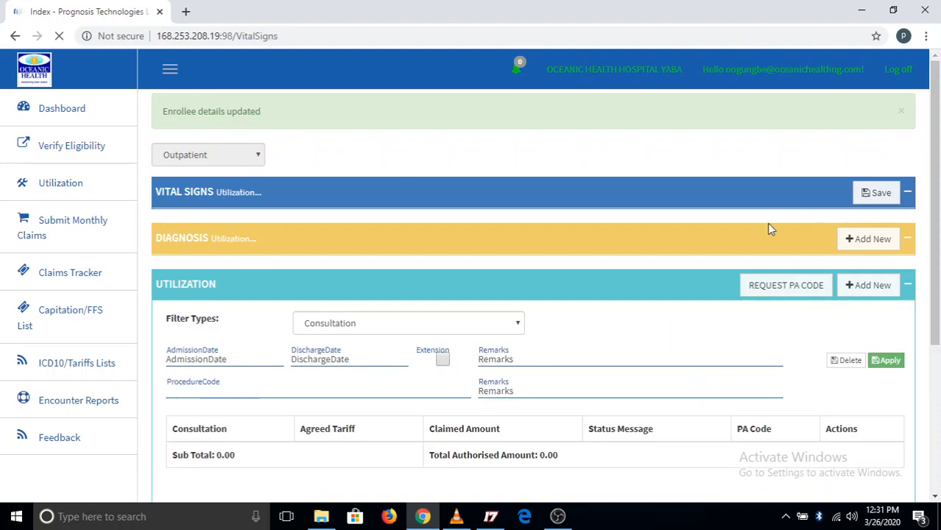
Record the diagnosis Plasmodium Falciparum Malaria with presenting complaints "fever, body pain" and save it
{"action": "left_click", "coordinate": [910, 242]}
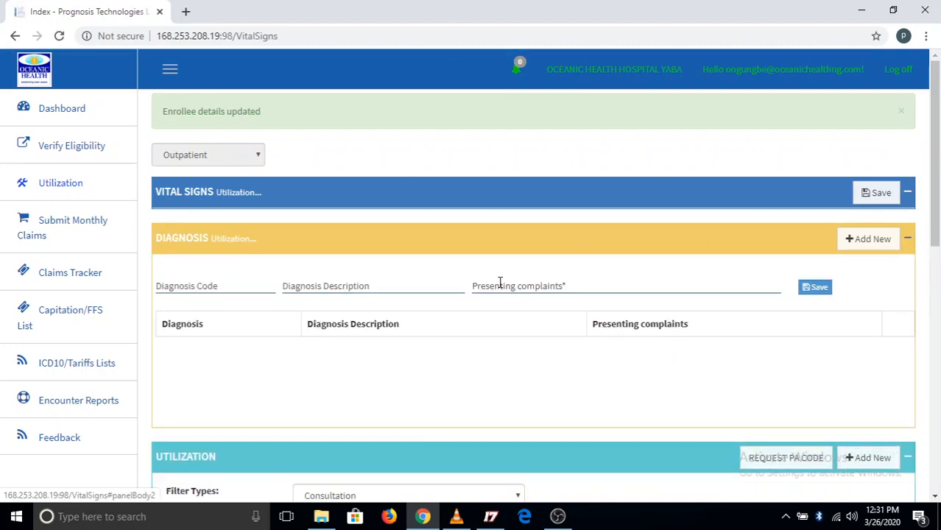
{"action": "left_click", "coordinate": [388, 286]}
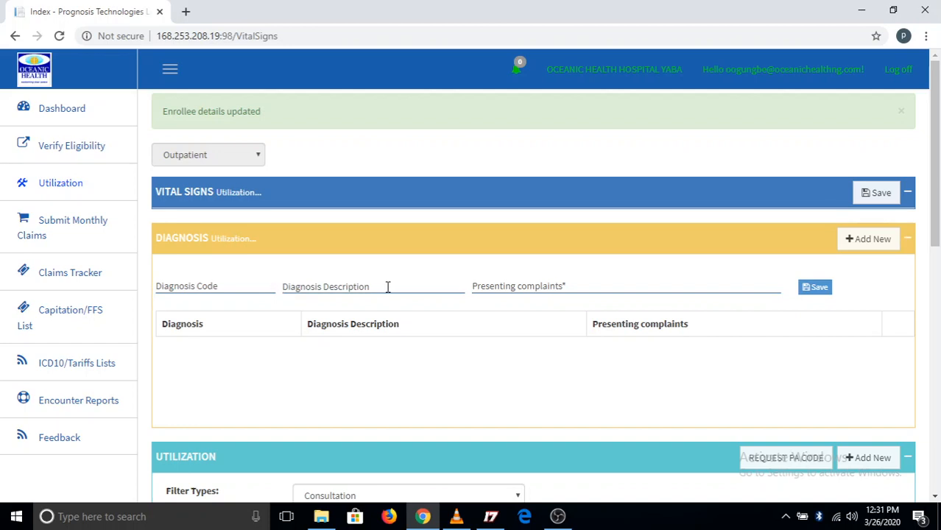
{"action": "type", "text": "ma"}
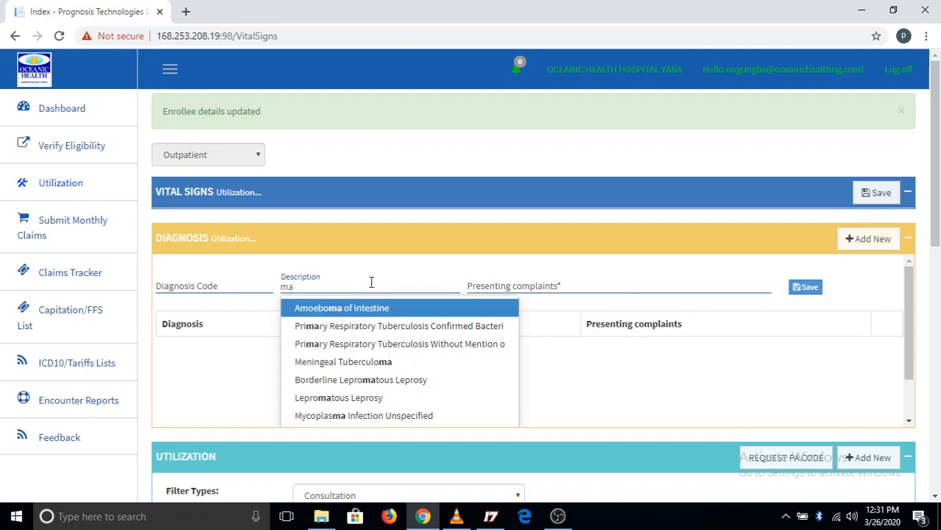
{"action": "type", "text": "ri"}
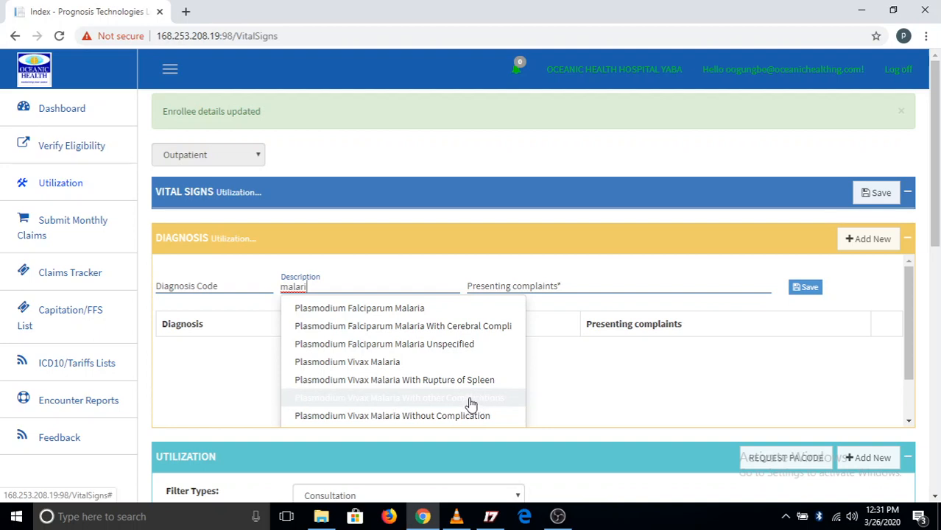
{"action": "left_click", "coordinate": [452, 313]}
{"action": "left_click", "coordinate": [523, 287]}
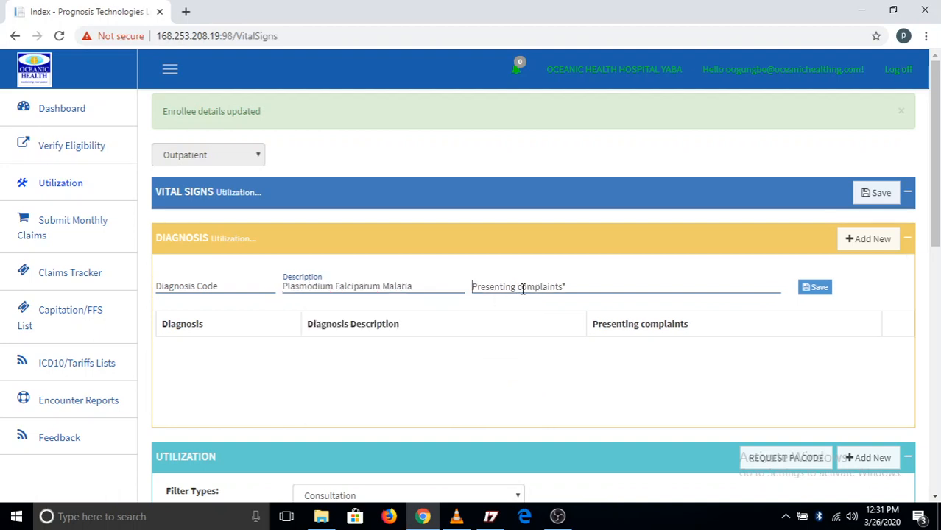
{"action": "type", "text": "fever, body pain"}
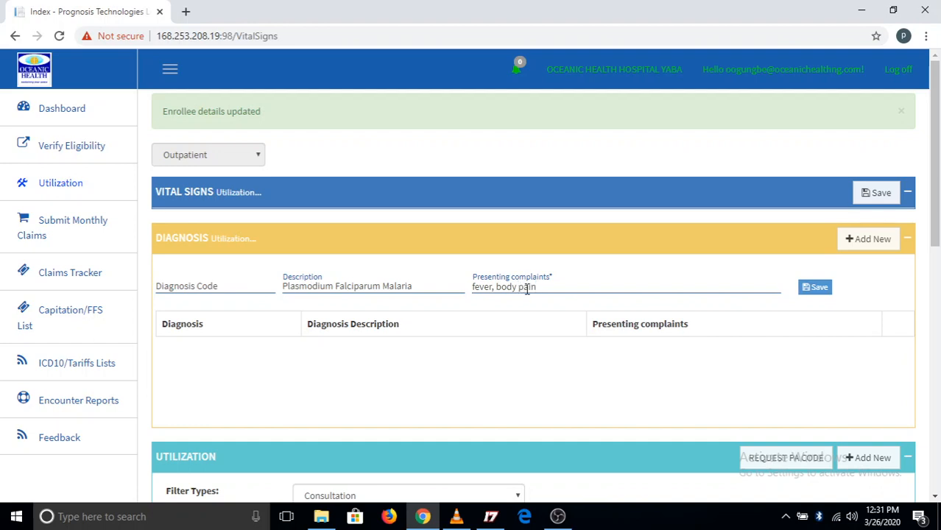
{"action": "left_click", "coordinate": [815, 289]}
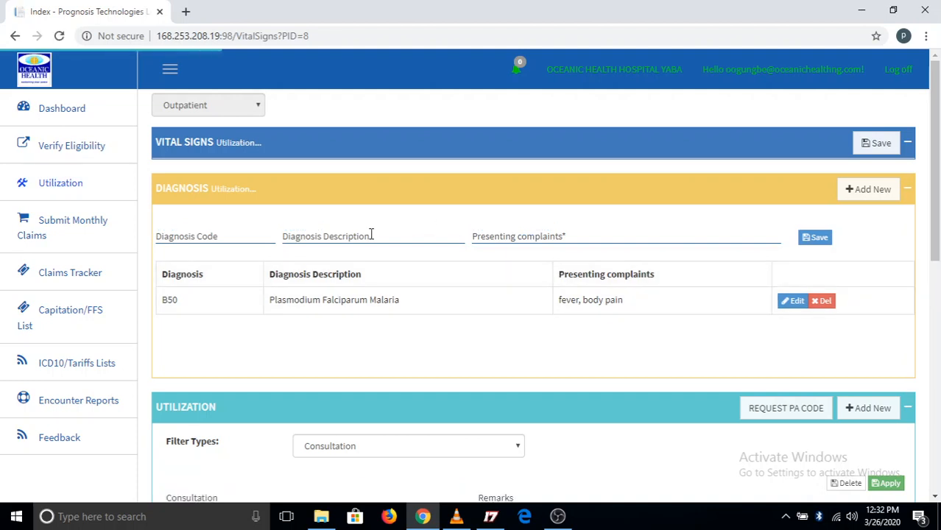
Add a second diagnosis, Hypertensive Heart Disease, with presenting complaint "chest pain" and save it
{"action": "left_click", "coordinate": [368, 237]}
{"action": "type", "text": "hyperte"}
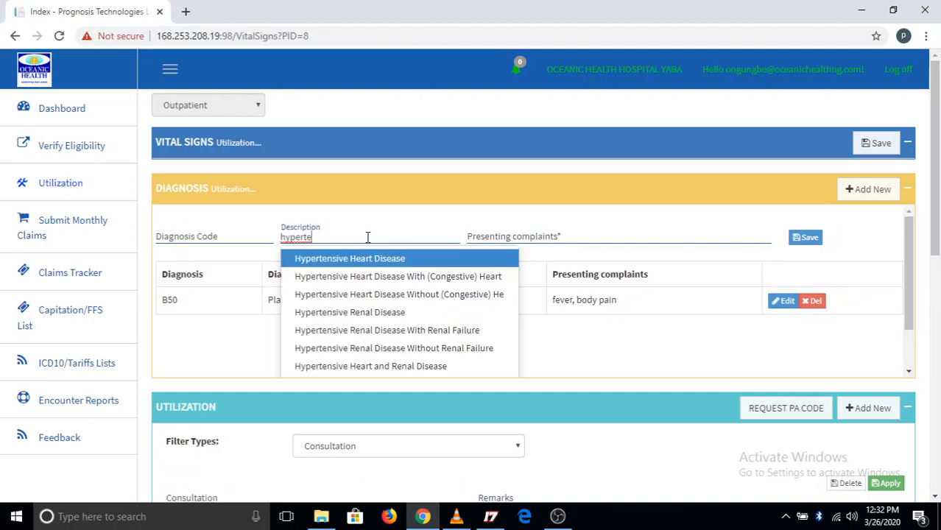
{"action": "left_click", "coordinate": [403, 259]}
{"action": "left_click", "coordinate": [566, 234]}
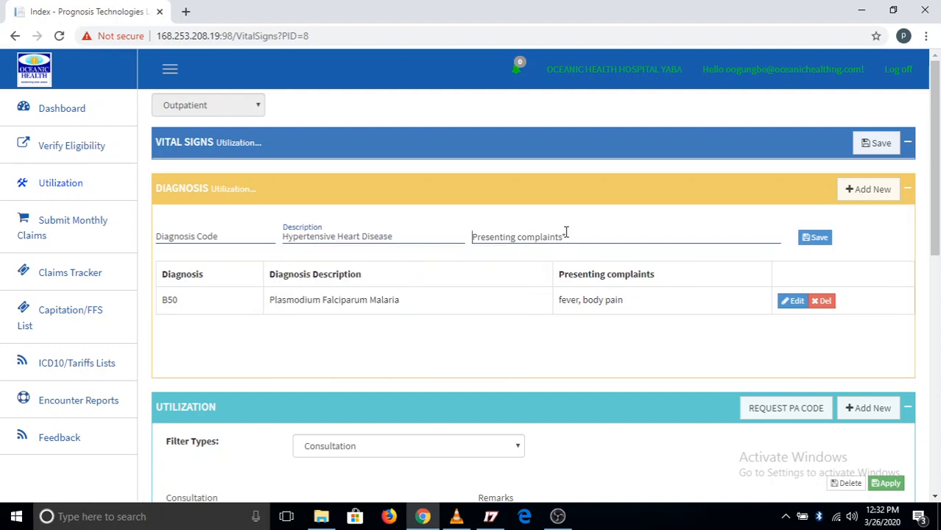
{"action": "type", "text": "chest pain"}
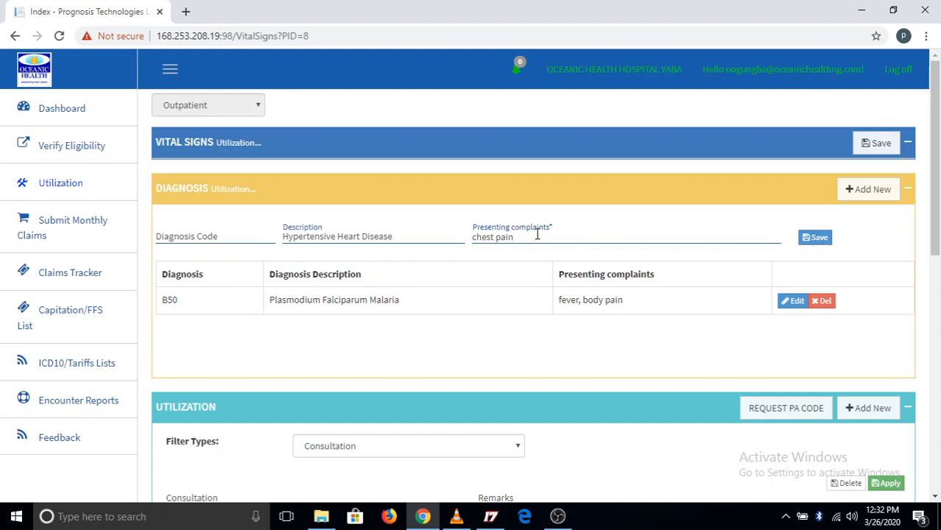
{"action": "left_click", "coordinate": [828, 238]}
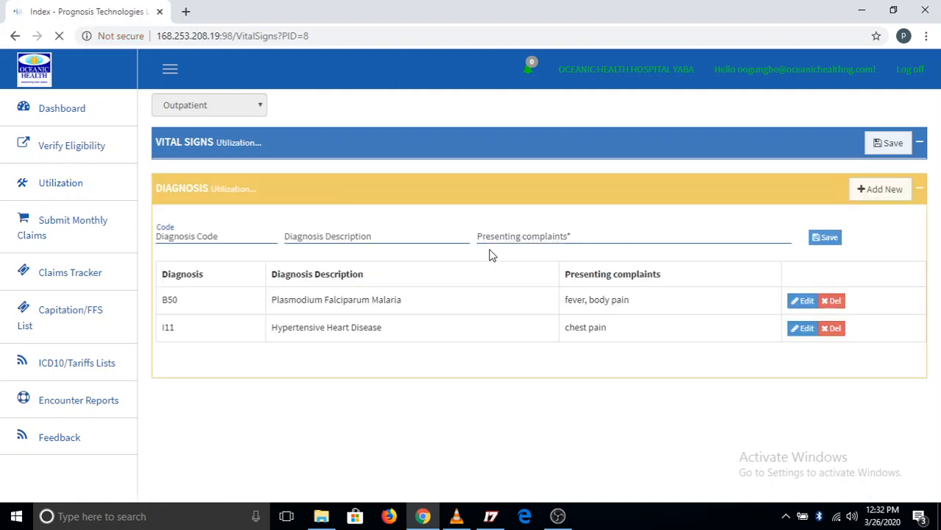
Search the diagnosis descriptions for sepsis and fill in Sepsis of Newborn due to Streptococcus;- Group B
{"action": "left_click", "coordinate": [378, 238]}
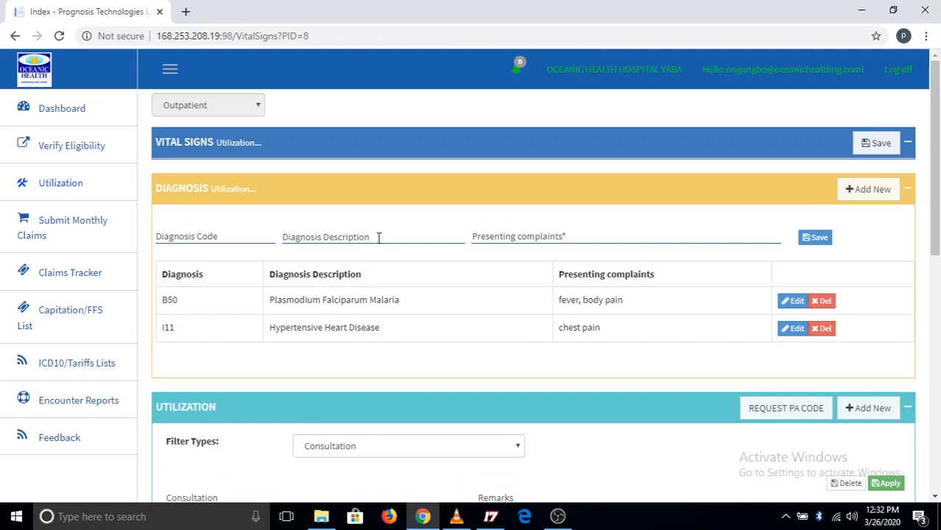
{"action": "type", "text": "sepsis"}
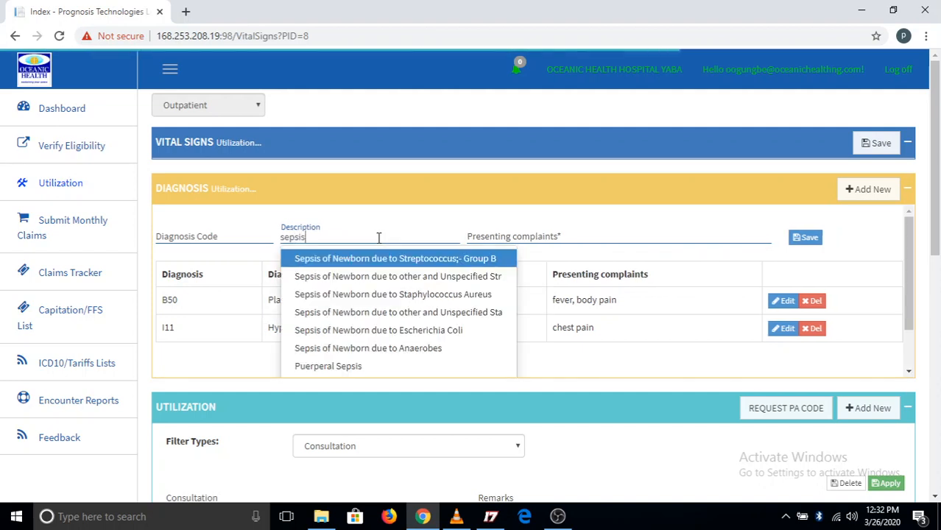
{"action": "key", "text": "Escape"}
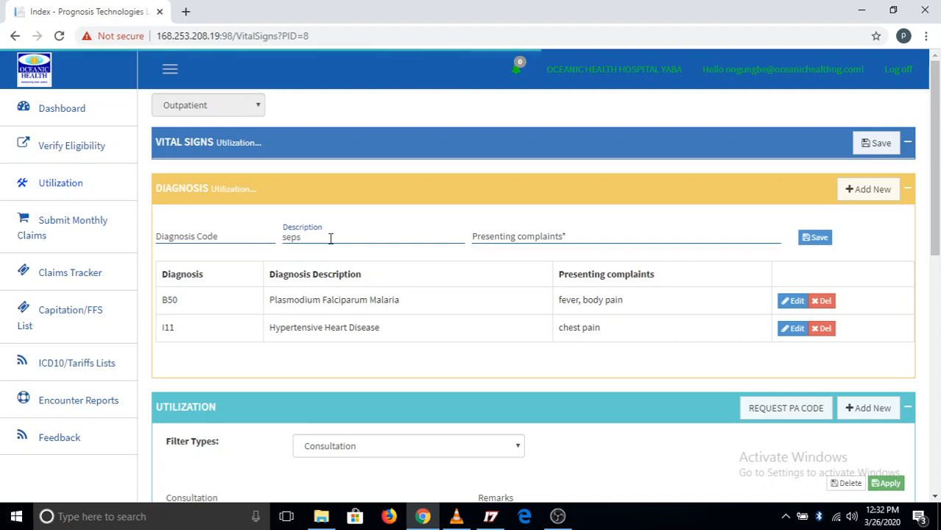
{"action": "key", "text": "BackSpace"}
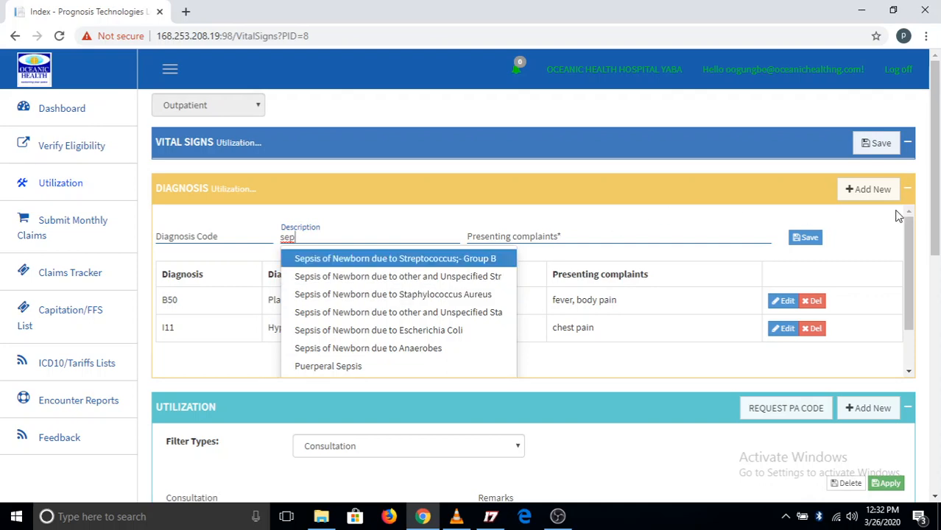
{"action": "key", "text": "Return"}
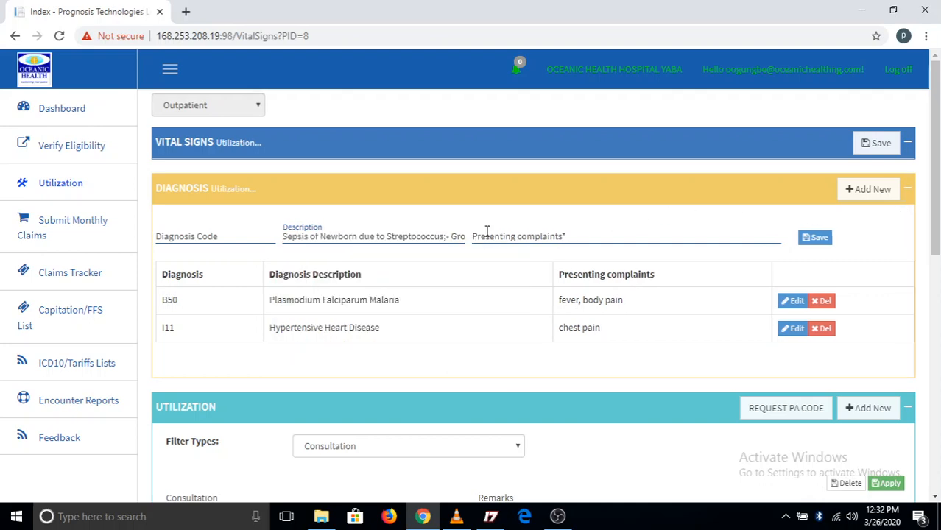
Collapse the diagnosis section and examine the summary of claimed procedures, their tariffs and PA codes beneath the utilization section
{"action": "left_click", "coordinate": [907, 190]}
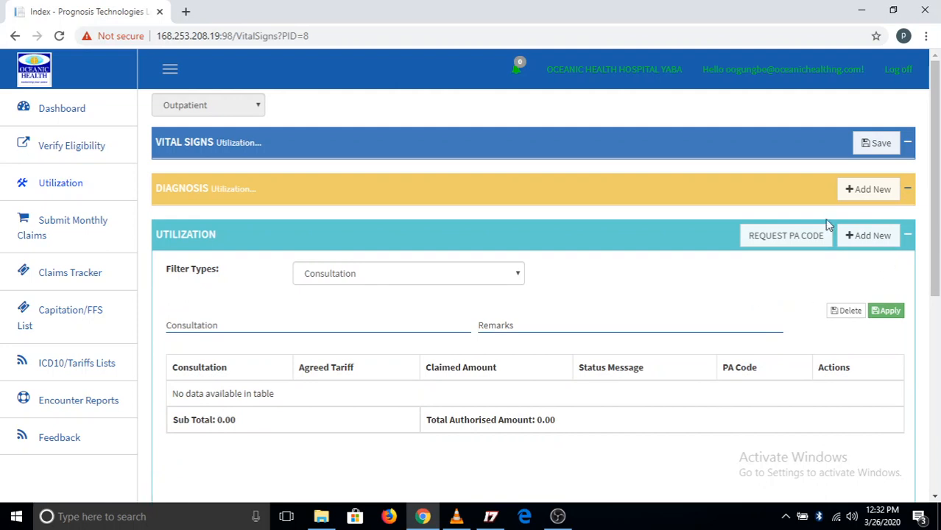
{"action": "left_click", "coordinate": [907, 189]}
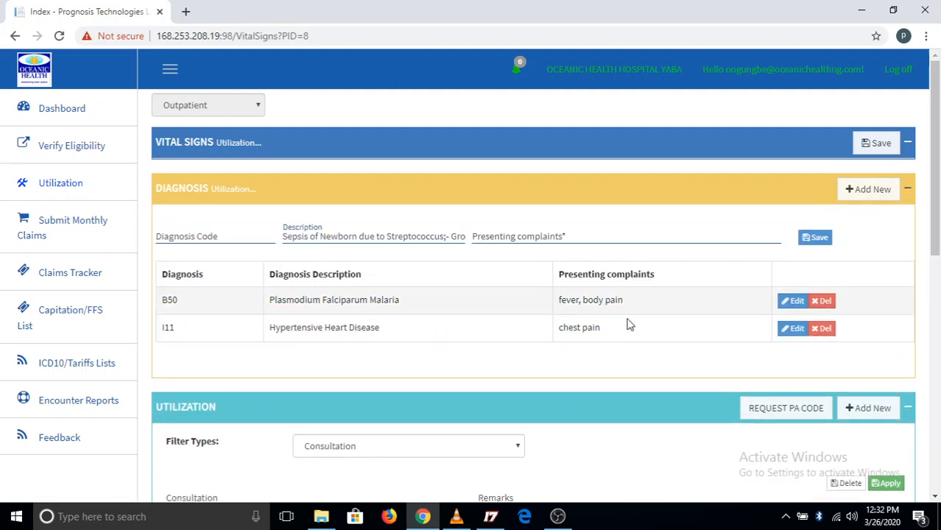
{"action": "left_click", "coordinate": [908, 190]}
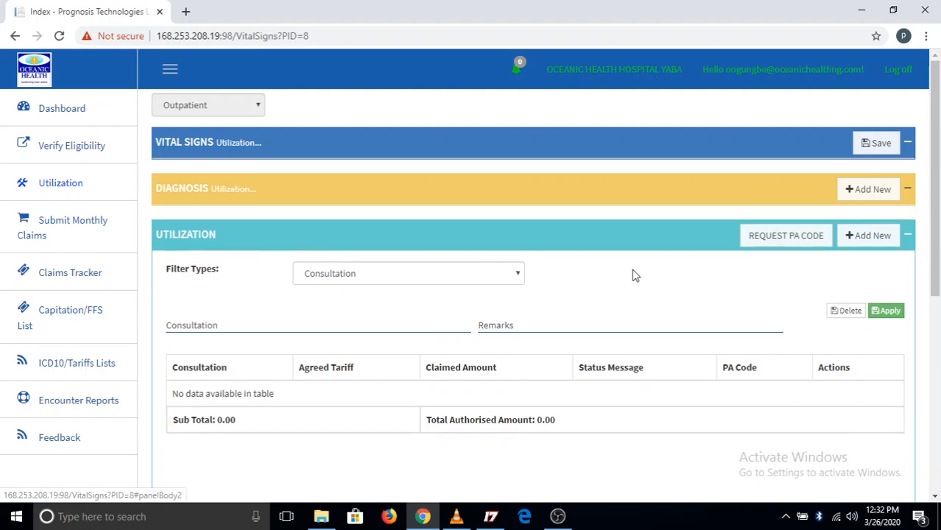
{"action": "scroll", "coordinate": [633, 271], "scroll_direction": "down", "scroll_amount": 1}
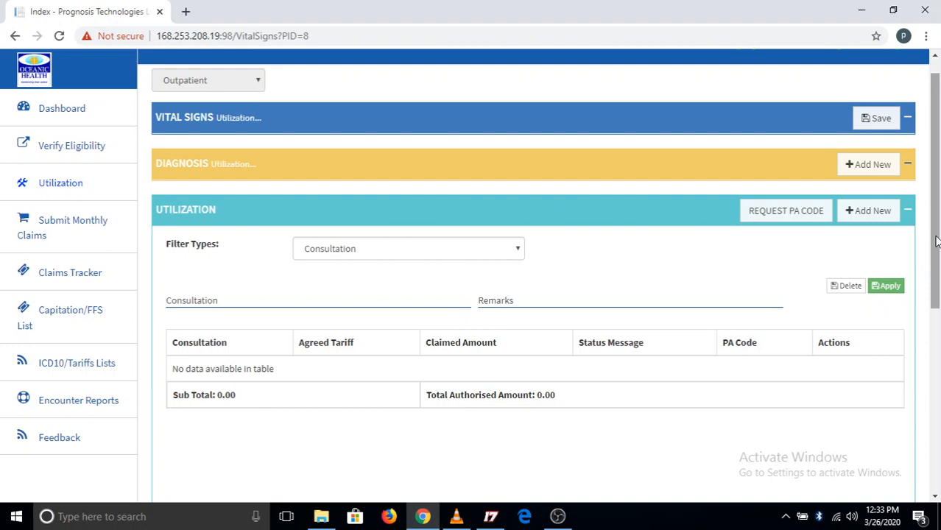
{"action": "left_click_drag", "start_coordinate": [936, 237], "coordinate": [938, 441]}
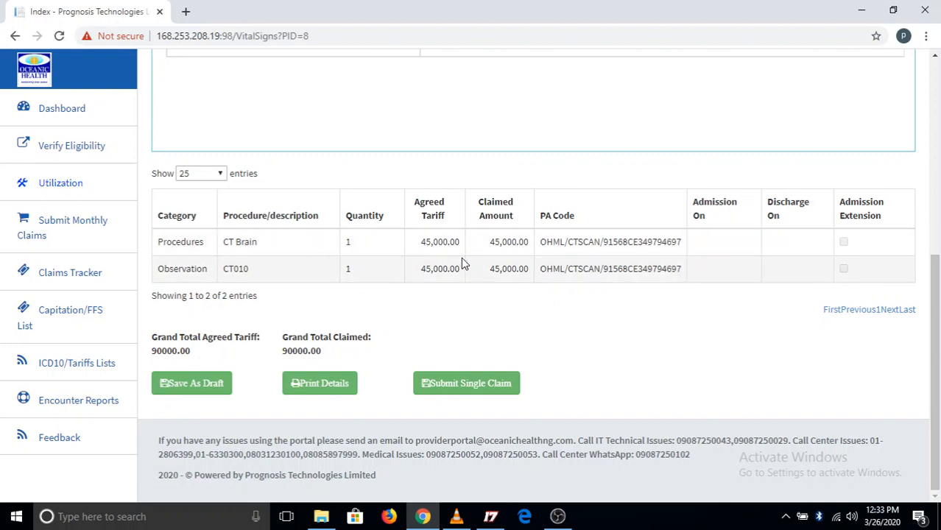
{"action": "left_click_drag", "start_coordinate": [937, 279], "coordinate": [904, 65]}
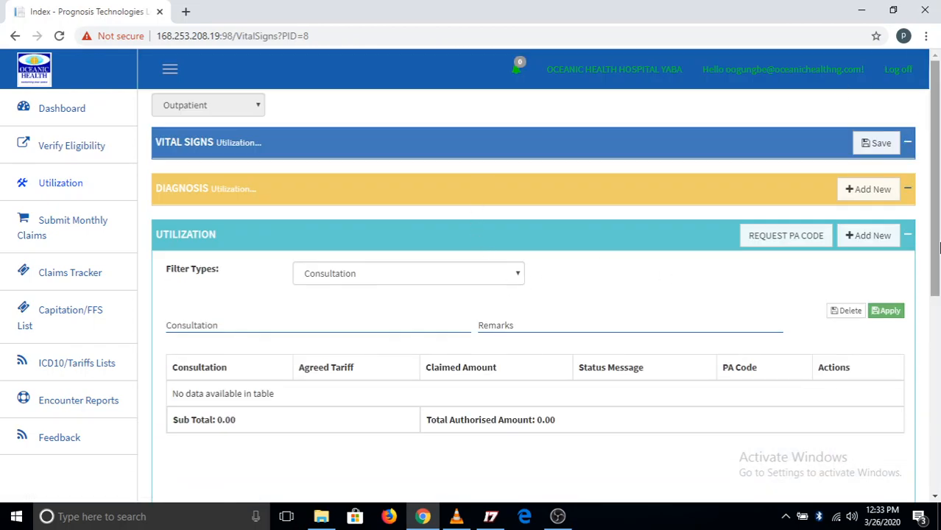
{"action": "left_click_drag", "start_coordinate": [936, 240], "coordinate": [937, 428]}
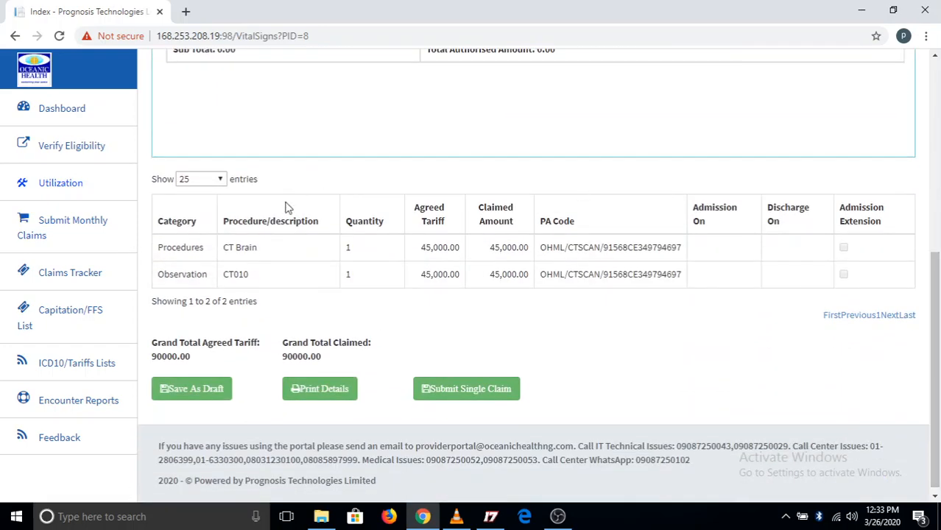
{"action": "left_click_drag", "start_coordinate": [935, 316], "coordinate": [930, 83]}
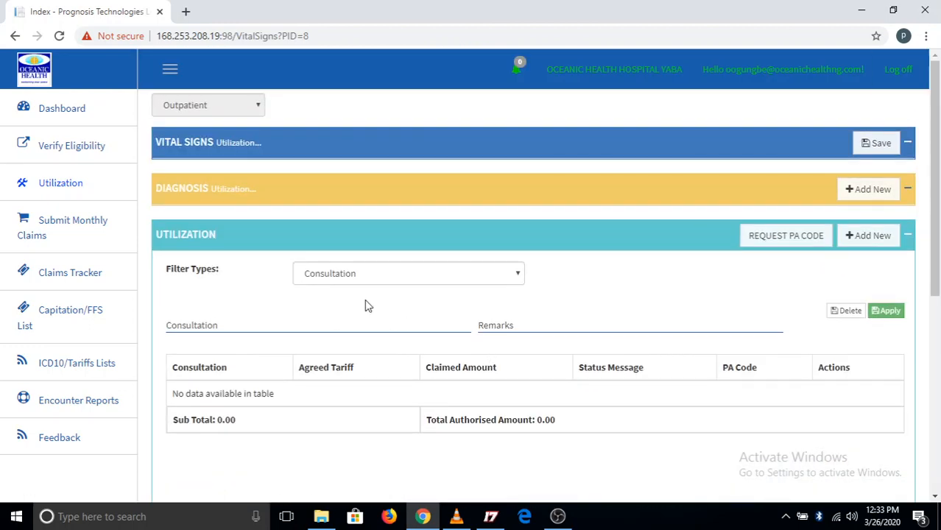
Add GP Initial Consultation to the visit's consultation utilization and apply it
{"action": "left_click", "coordinate": [363, 329]}
{"action": "type", "text": "gp"}
{"action": "left_click", "coordinate": [254, 355]}
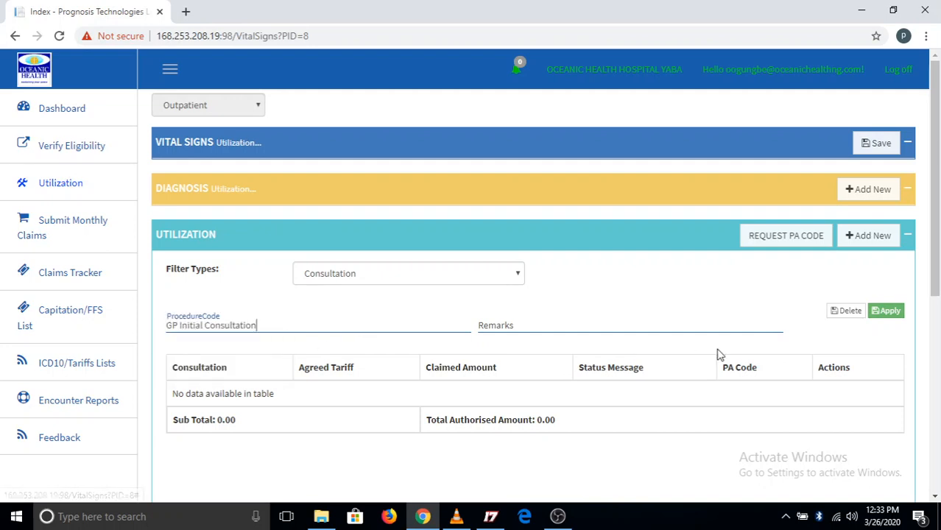
{"action": "left_click", "coordinate": [894, 313]}
{"action": "left_click", "coordinate": [894, 314]}
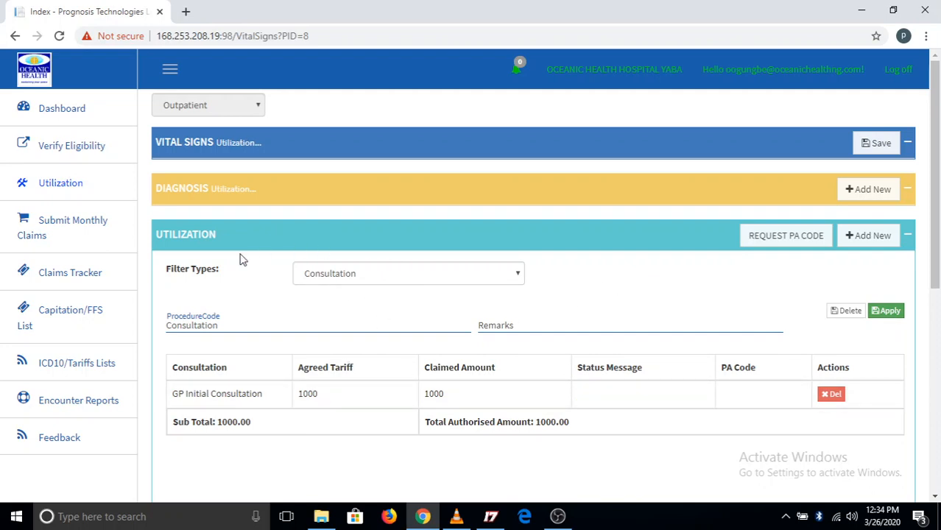
Add Specialist Consultation as a second consultation item in the utilization and apply it
{"action": "type", "text": "s"}
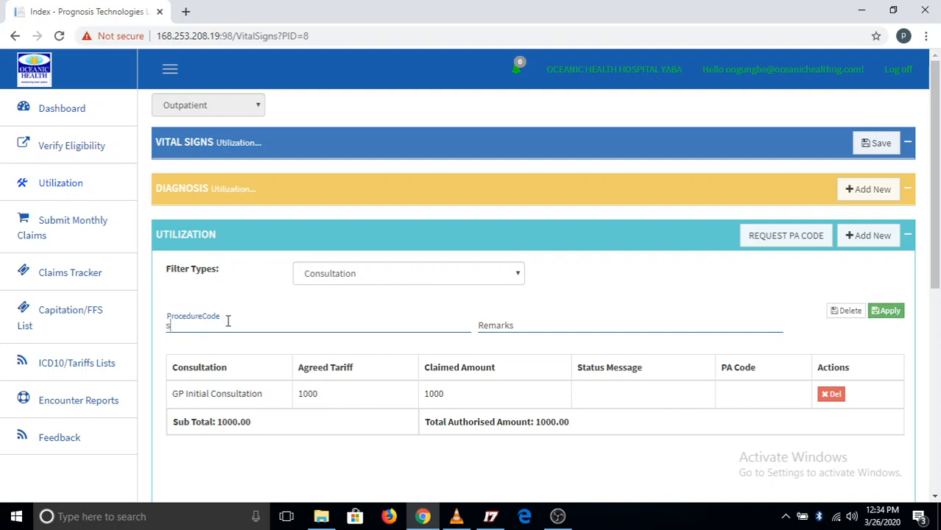
{"action": "type", "text": "pecial"}
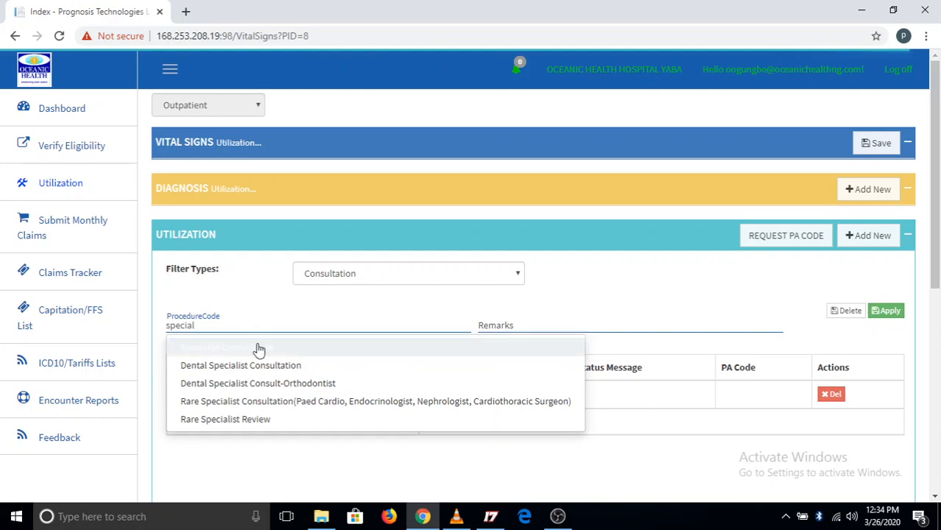
{"action": "left_click", "coordinate": [259, 349]}
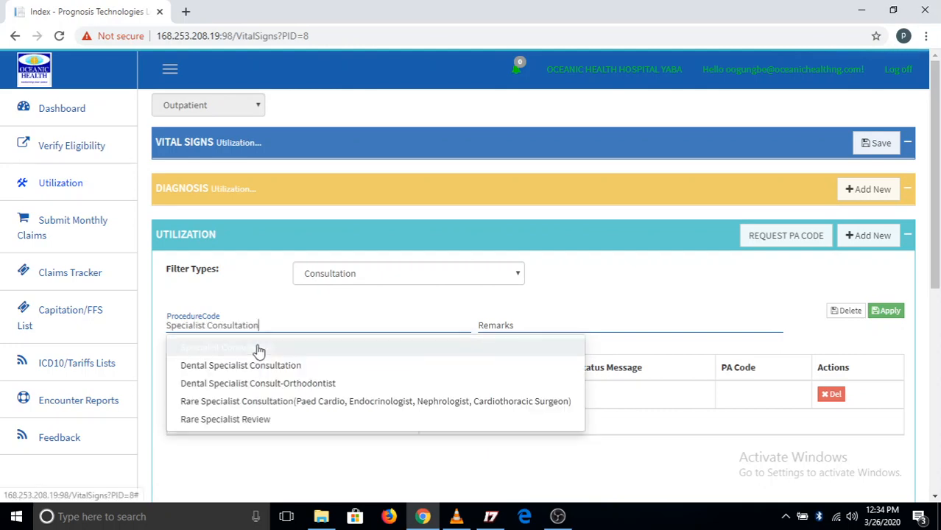
{"action": "left_click", "coordinate": [400, 352]}
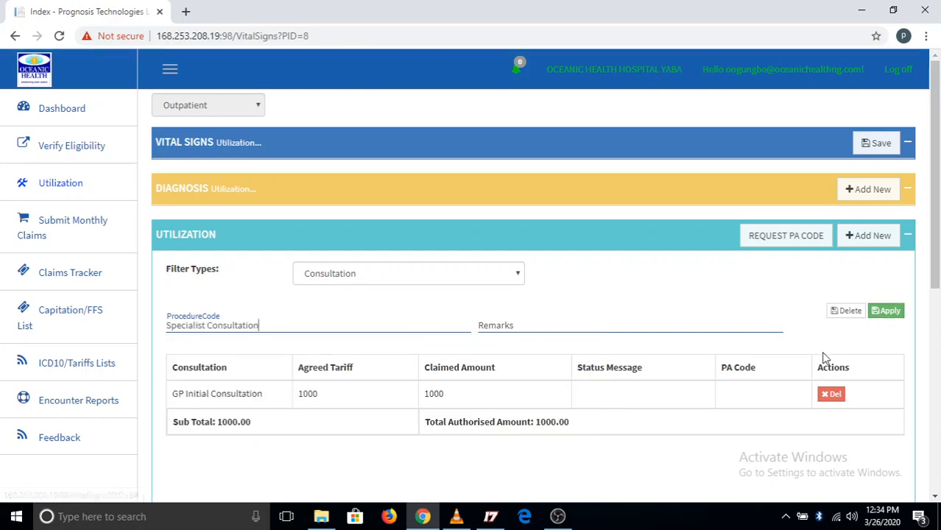
{"action": "left_click", "coordinate": [887, 312]}
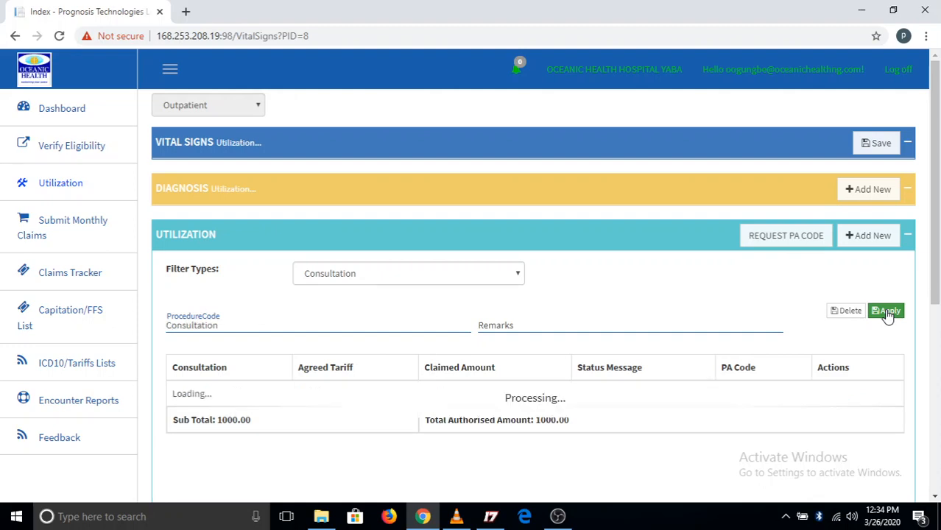
Switch the utilization type to Investigations, add Malaria Parasites in blood smear and apply it
{"action": "scroll", "coordinate": [565, 326], "scroll_direction": "down", "scroll_amount": 1}
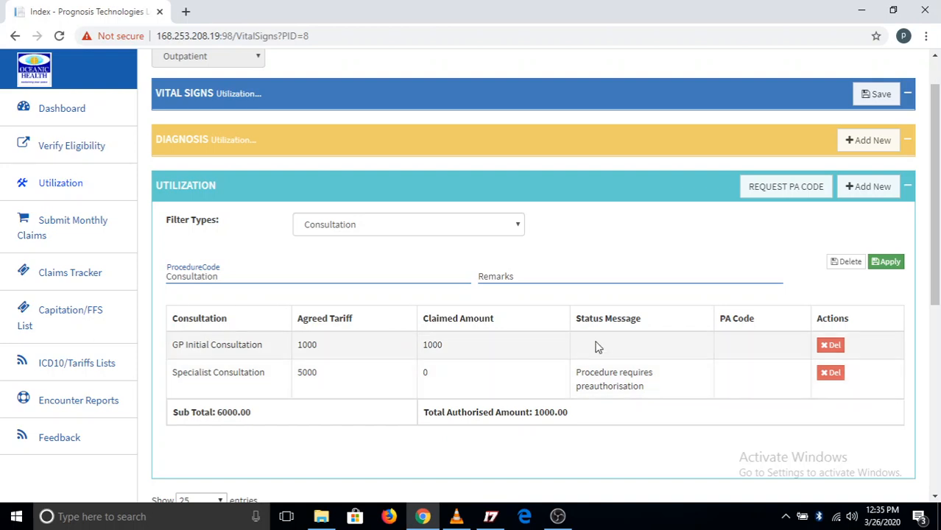
{"action": "scroll", "coordinate": [595, 345], "scroll_direction": "down", "scroll_amount": 1}
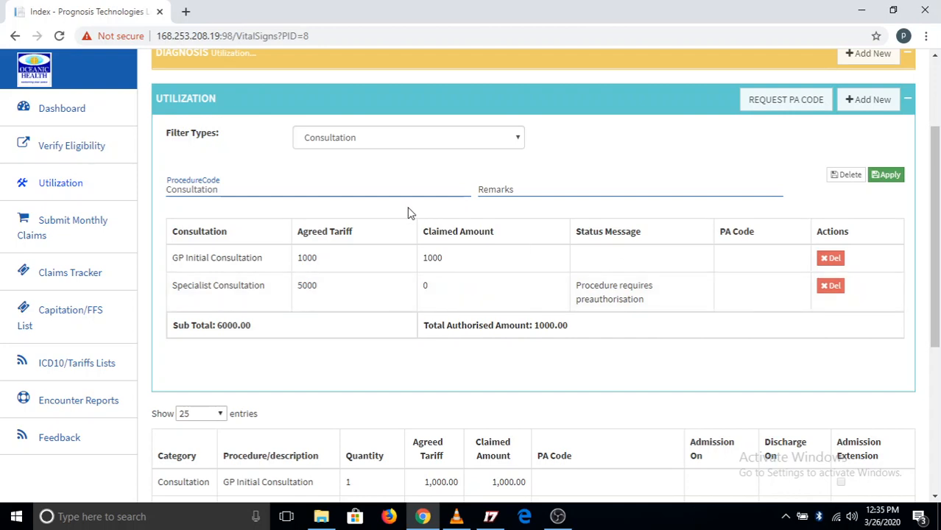
{"action": "left_click", "coordinate": [519, 143]}
{"action": "left_click", "coordinate": [439, 171]}
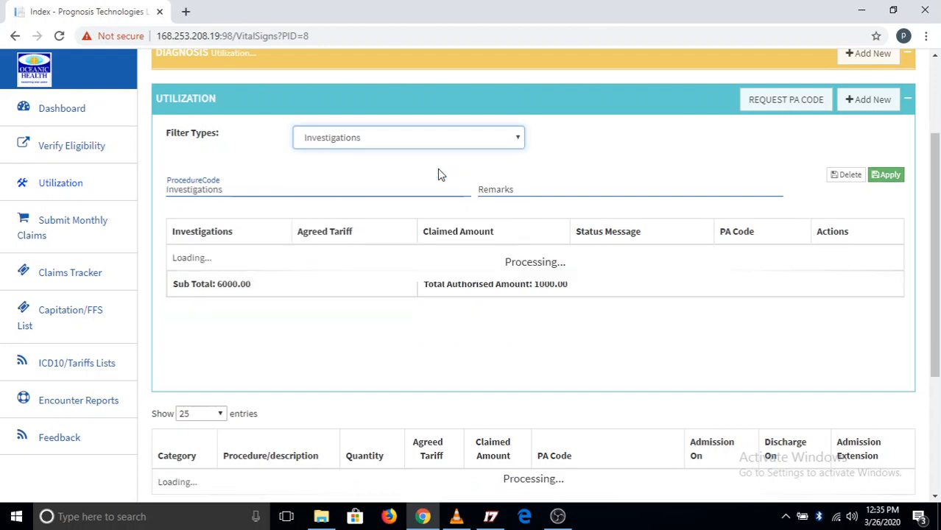
{"action": "left_click", "coordinate": [305, 191]}
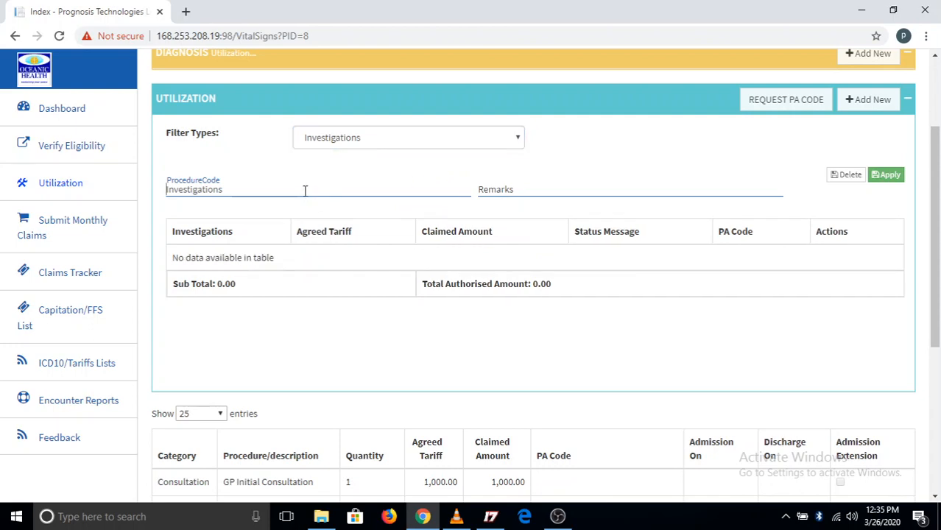
{"action": "type", "text": "mala"}
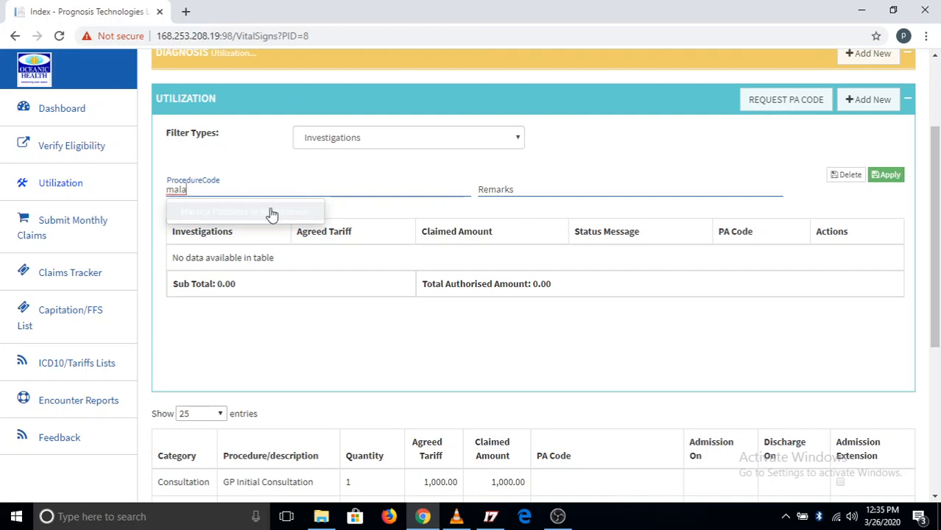
{"action": "left_click", "coordinate": [269, 212]}
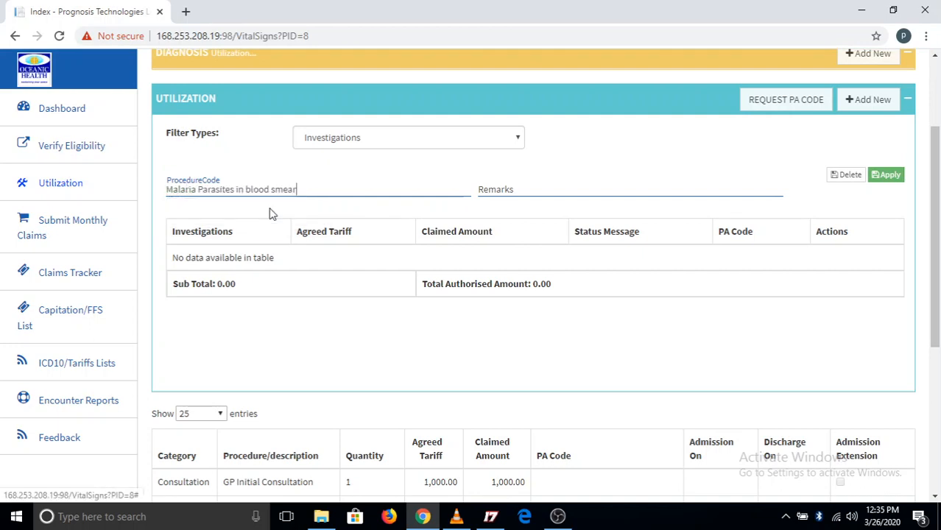
{"action": "left_click", "coordinate": [888, 177]}
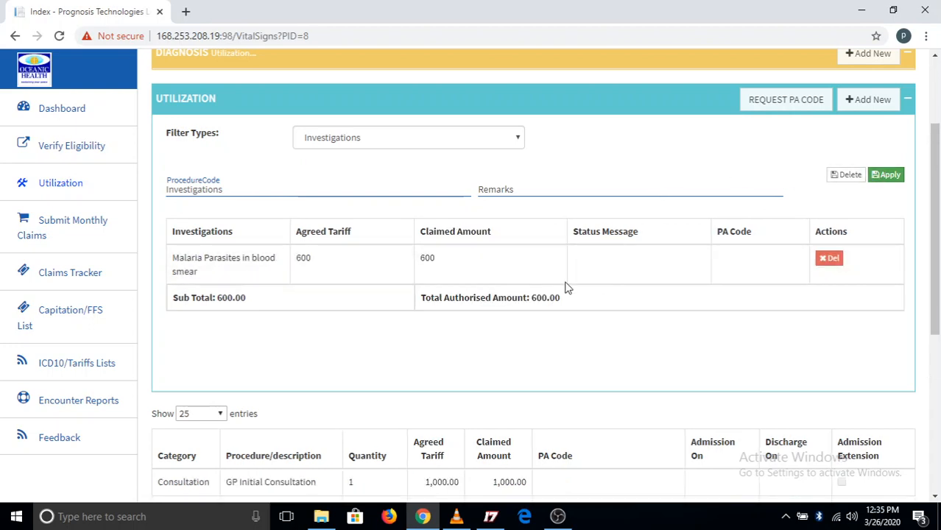
Add Lipid Profile as a second investigation in the utilization and apply it
{"action": "left_click", "coordinate": [348, 188]}
{"action": "type", "text": "lipid"}
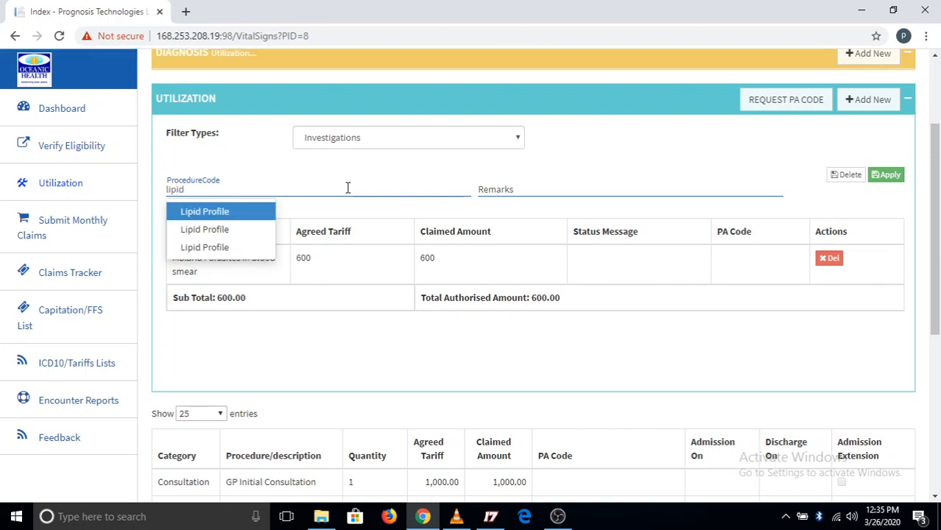
{"action": "left_click", "coordinate": [242, 212]}
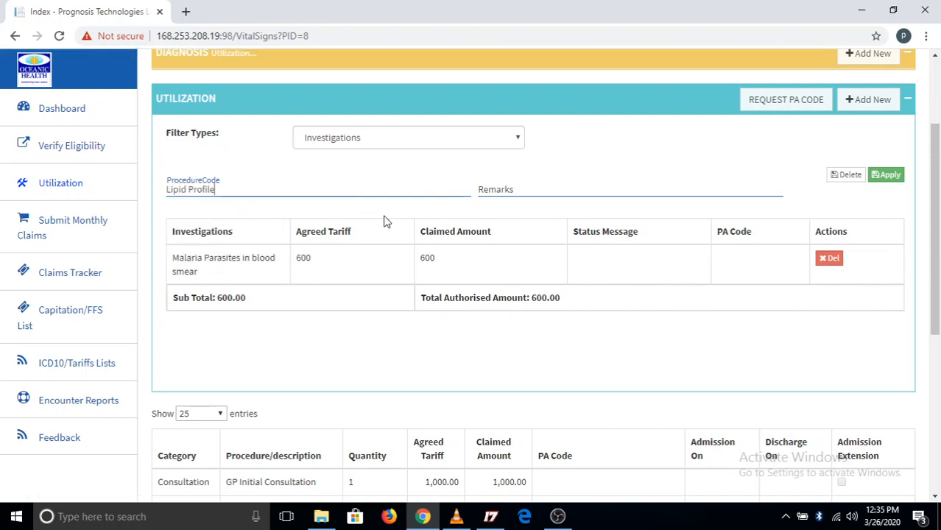
{"action": "left_click", "coordinate": [890, 177]}
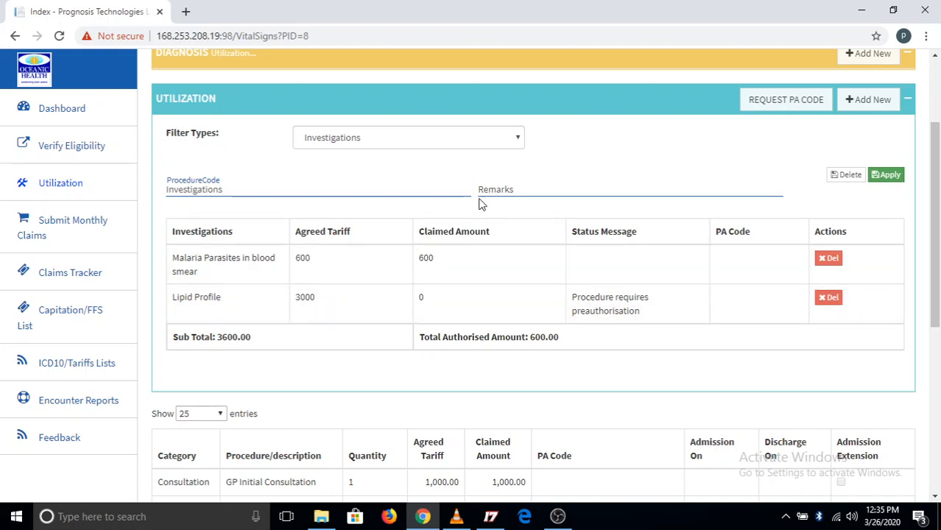
Switch the utilization type to Pharmacy and choose LONART DS TAB as the drug
{"action": "left_click", "coordinate": [514, 143]}
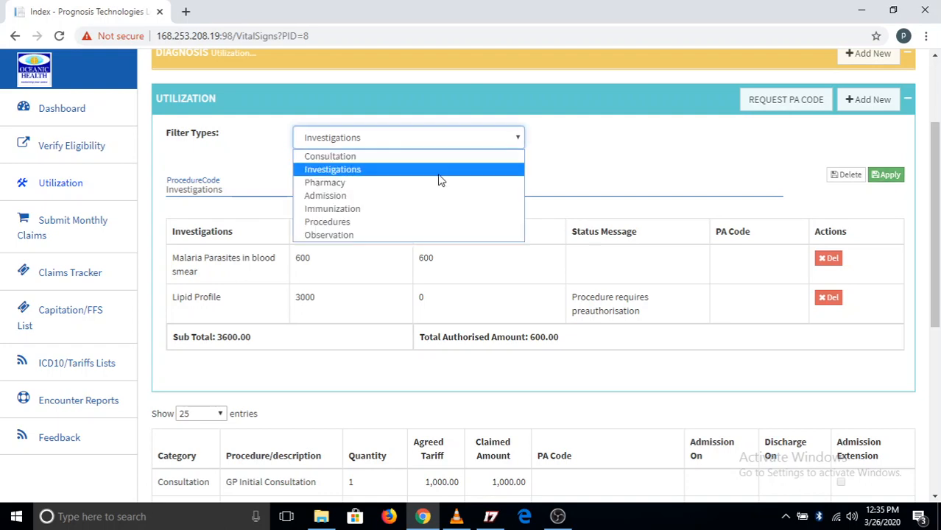
{"action": "left_click", "coordinate": [391, 185]}
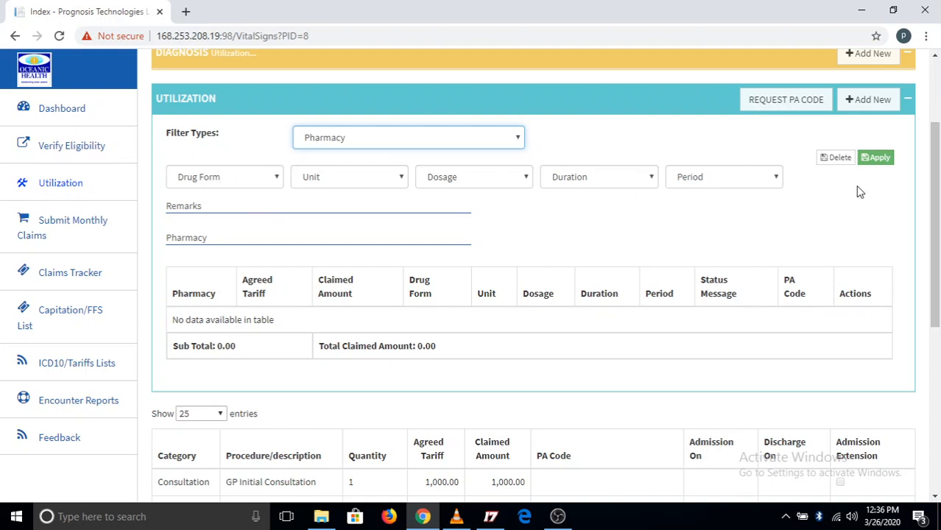
{"action": "left_click", "coordinate": [242, 239]}
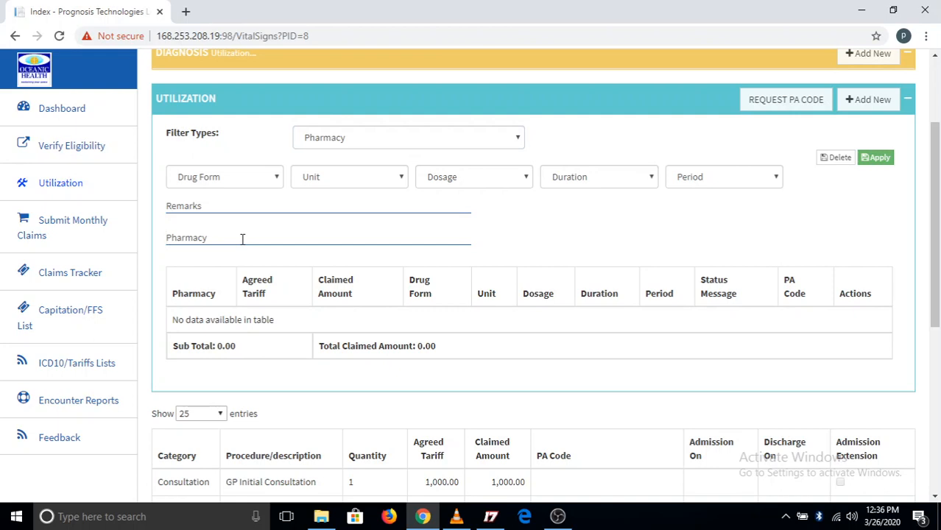
{"action": "type", "text": "lona"}
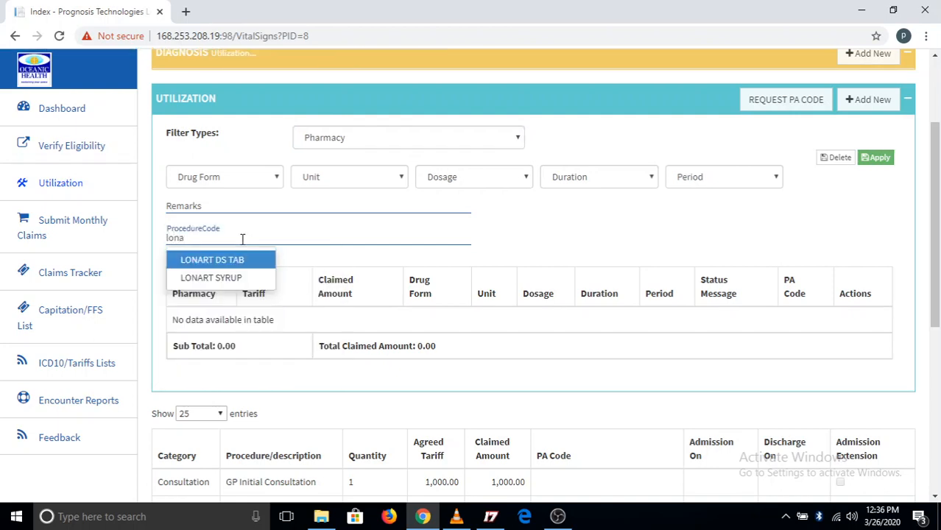
{"action": "left_click", "coordinate": [234, 263]}
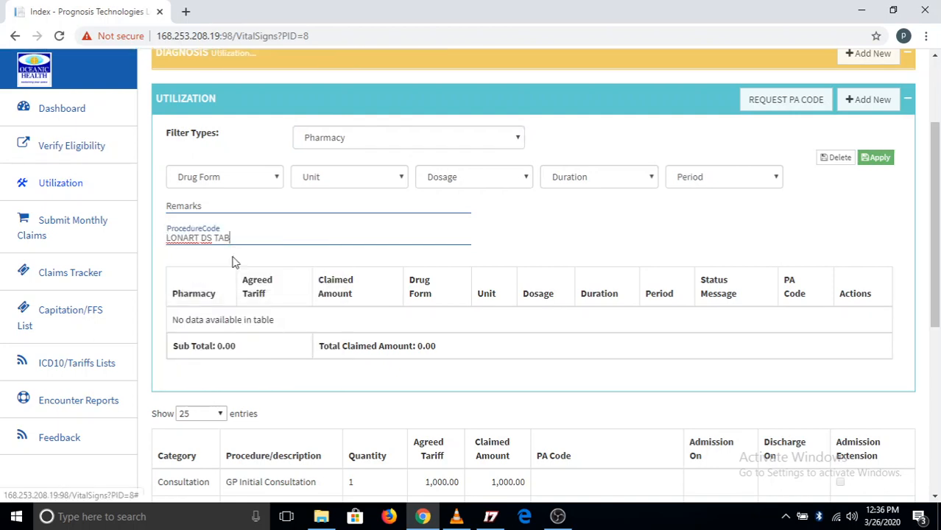
Set the LONART DS TAB prescription to Tablets, unit 1, dosage BD, for 3 Day(s), and apply it
{"action": "left_click", "coordinate": [268, 177]}
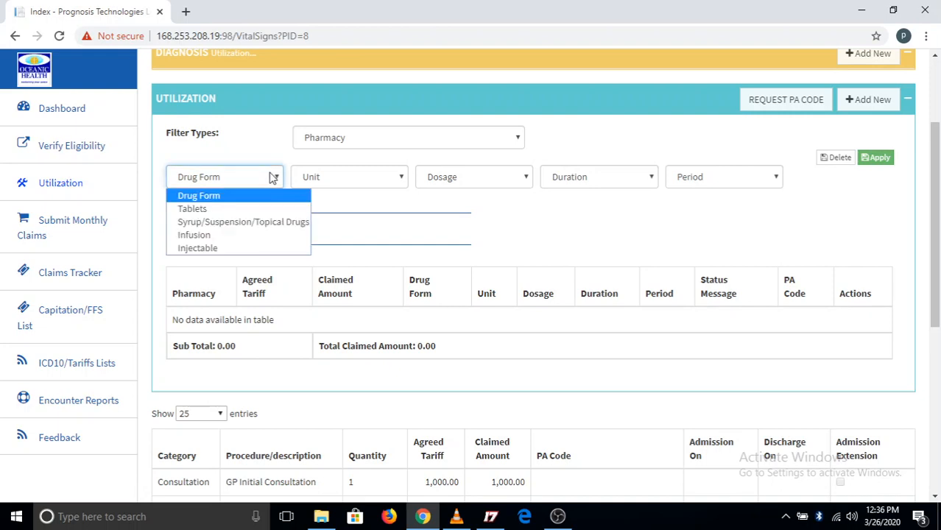
{"action": "left_click", "coordinate": [240, 208]}
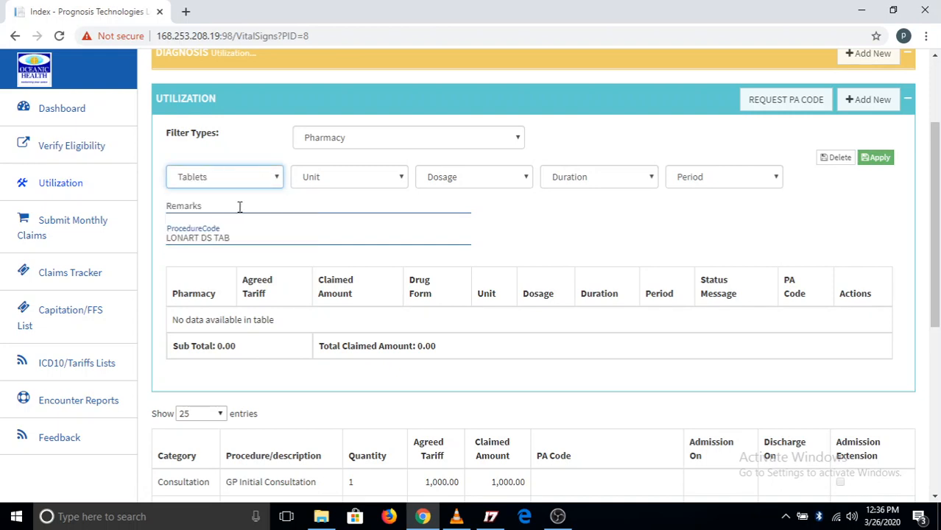
{"action": "left_click", "coordinate": [402, 180]}
{"action": "left_click", "coordinate": [402, 180]}
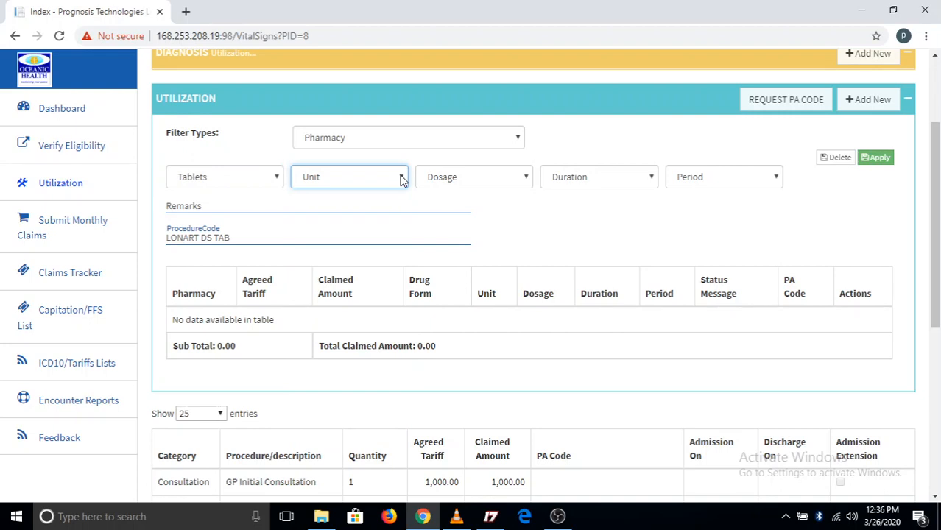
{"action": "left_click", "coordinate": [403, 179]}
{"action": "left_click", "coordinate": [357, 211]}
{"action": "left_click", "coordinate": [527, 180]}
{"action": "left_click", "coordinate": [492, 227]}
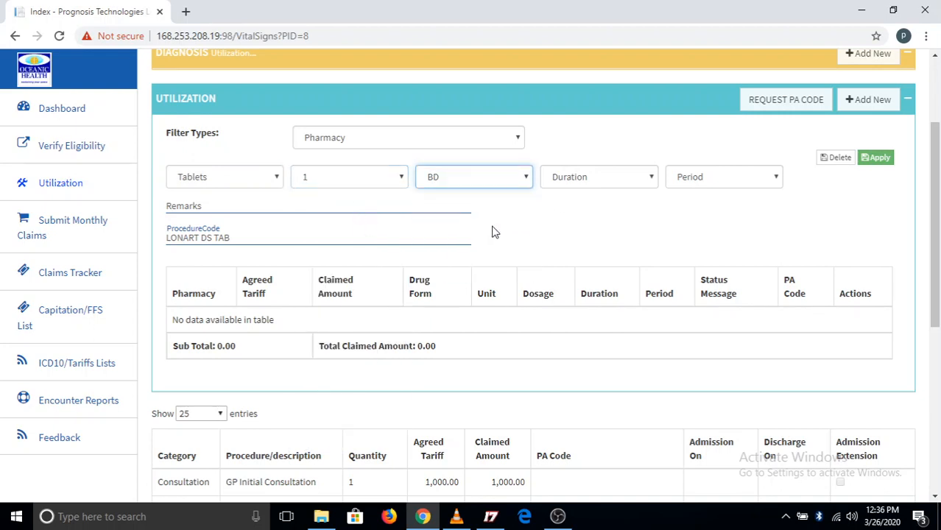
{"action": "left_click", "coordinate": [645, 170]}
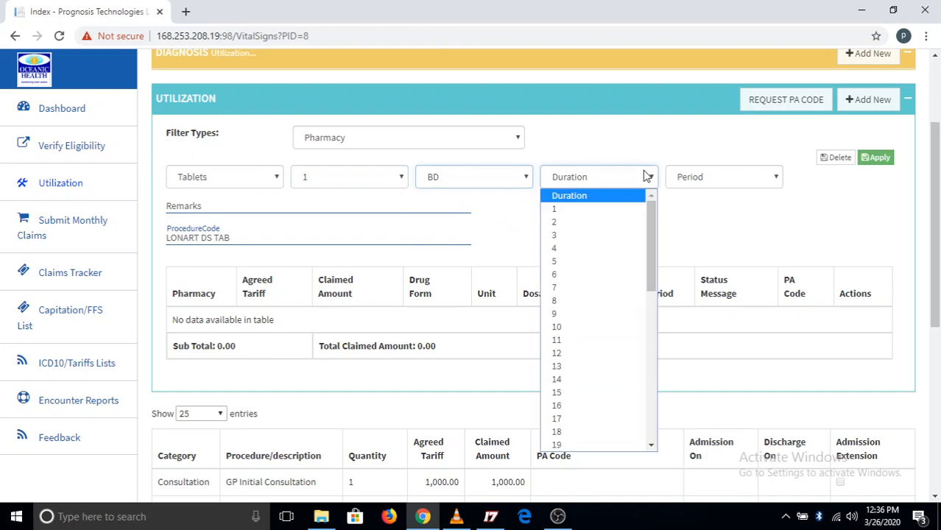
{"action": "left_click", "coordinate": [603, 236]}
{"action": "left_click", "coordinate": [741, 184]}
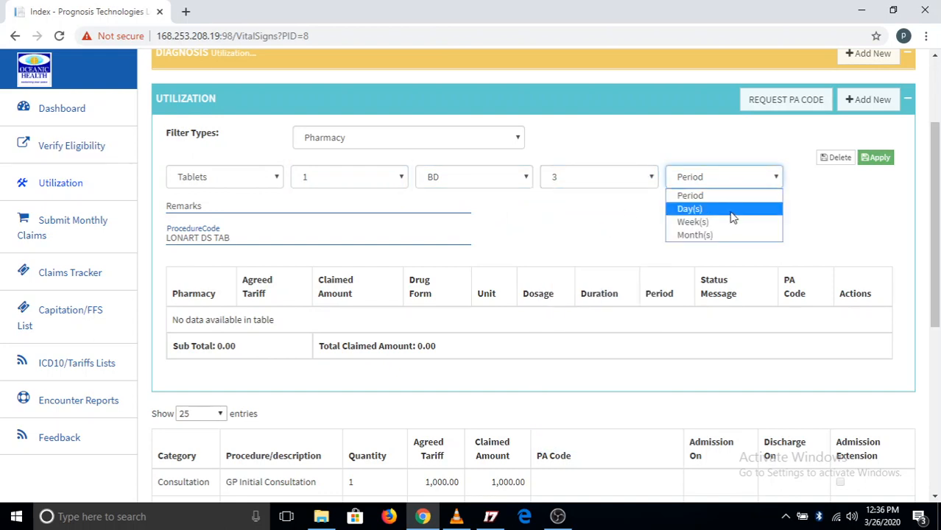
{"action": "left_click", "coordinate": [731, 211]}
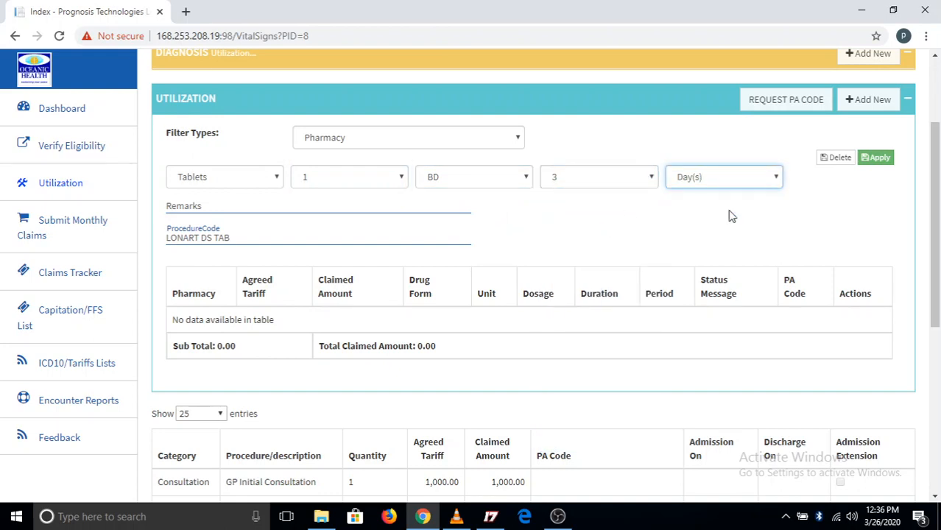
{"action": "left_click", "coordinate": [878, 164]}
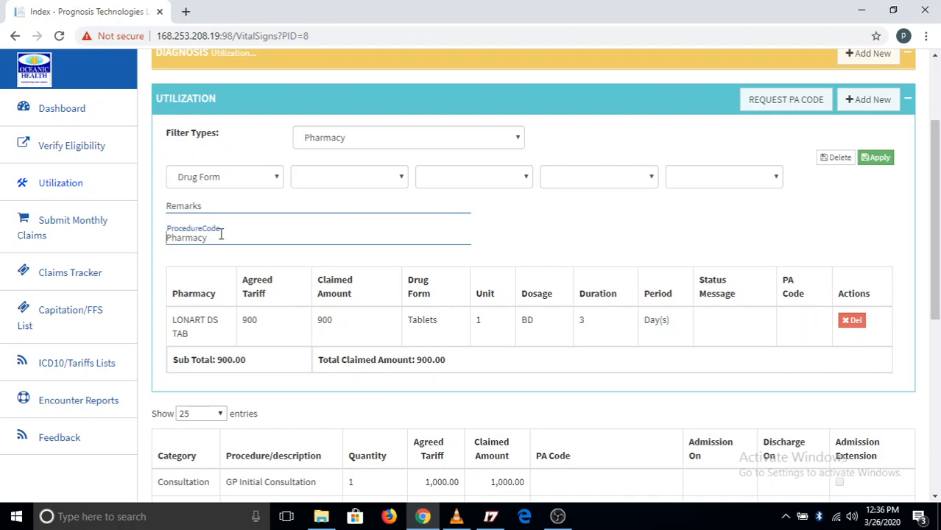
{"action": "type", "text": "a"}
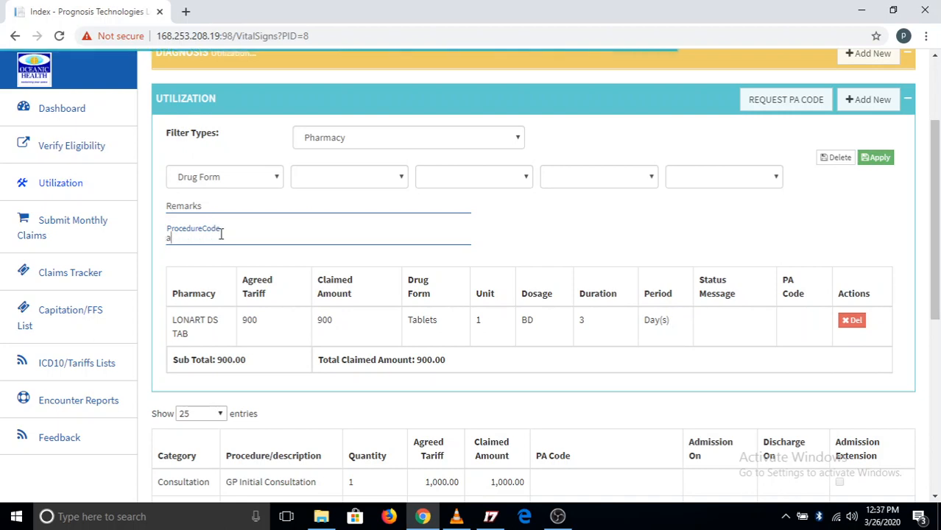
{"action": "type", "text": "mlodi"}
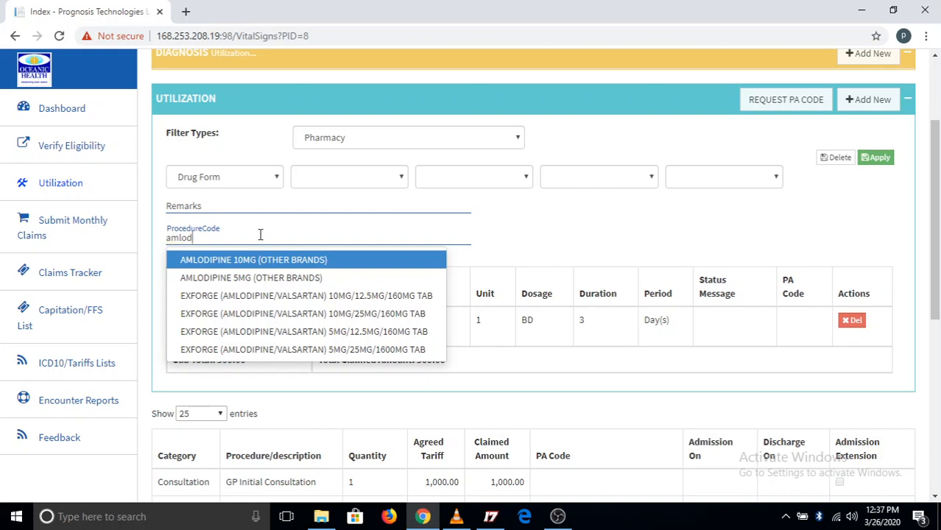
{"action": "key", "text": "ctrl+a"}
{"action": "key", "text": "BackSpace"}
Choose ROCEPHIN INJ 1G as the second pharmacy item and set its drug form to Injectable
{"action": "type", "text": "roce"}
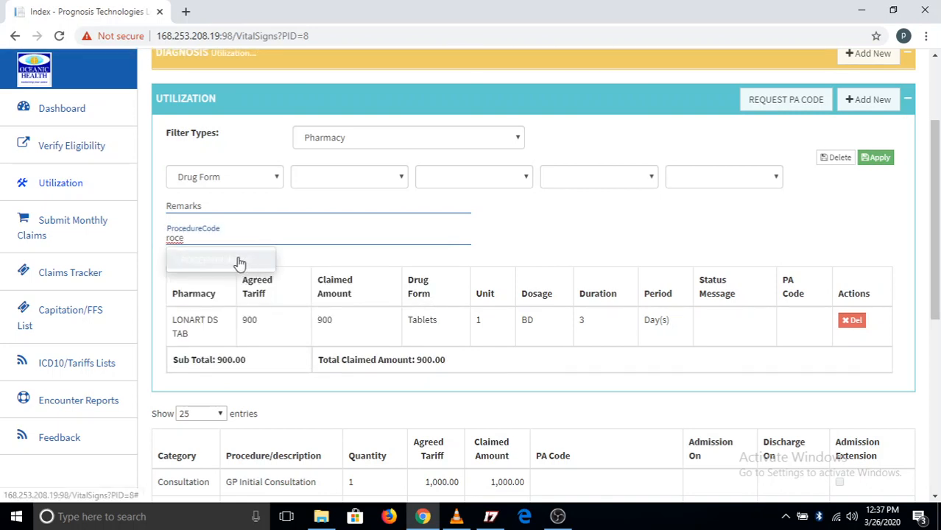
{"action": "left_click", "coordinate": [238, 262]}
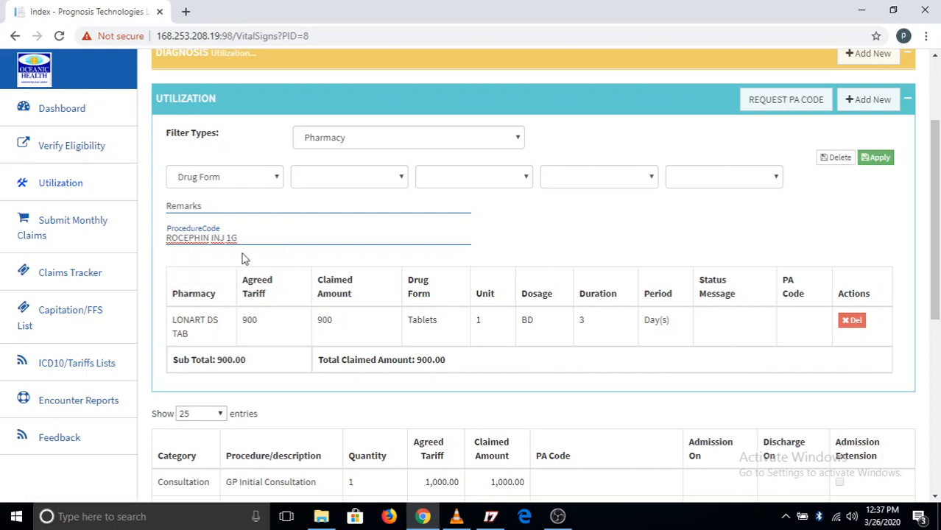
{"action": "left_click", "coordinate": [272, 177]}
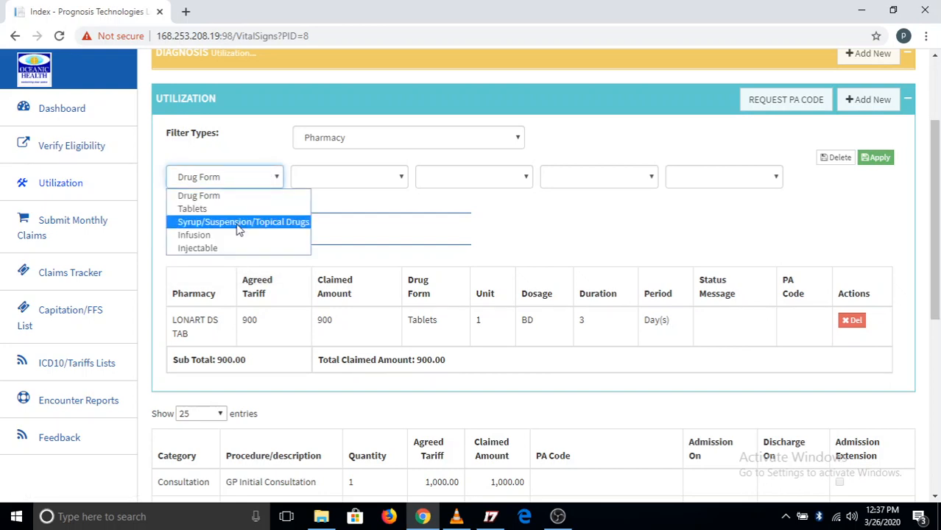
{"action": "left_click", "coordinate": [234, 249]}
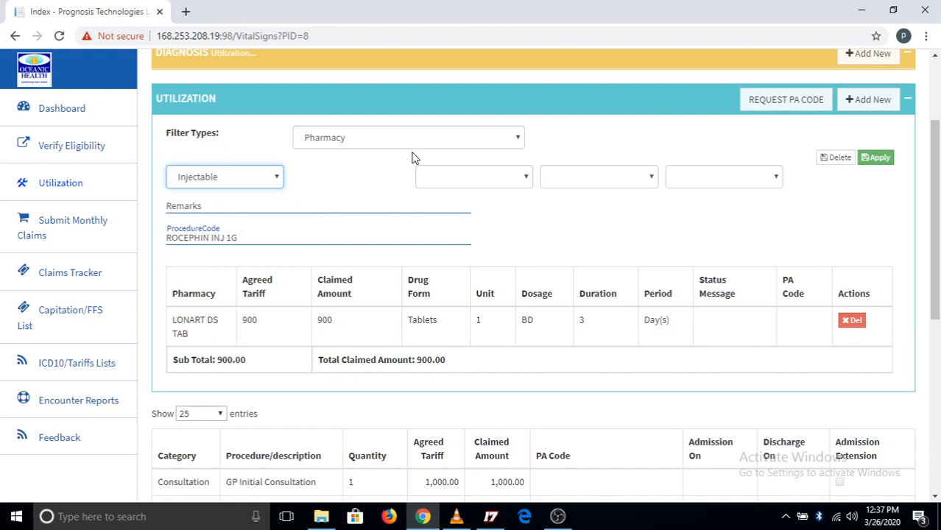
Set the ROCEPHIN INJ 1G dosage to DLY for 5 Day(s) and apply the prescription
{"action": "left_click", "coordinate": [526, 180]}
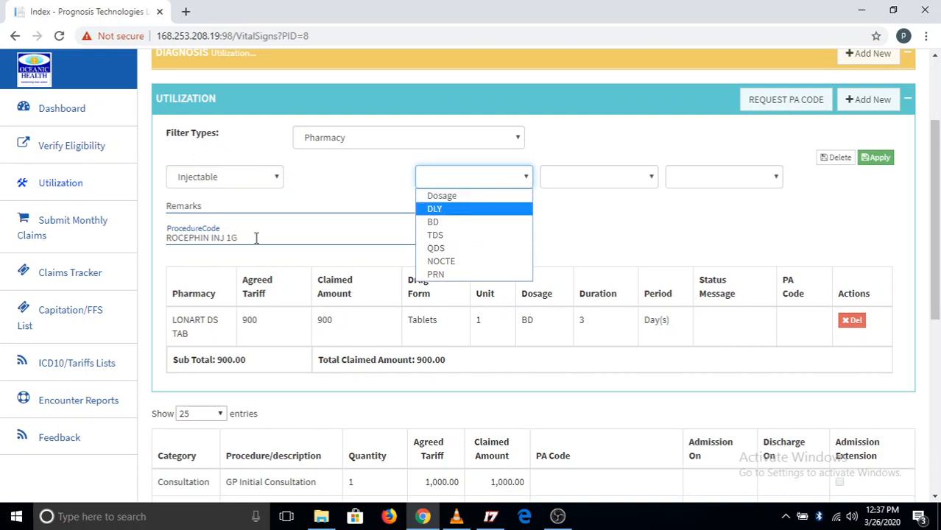
{"action": "left_click", "coordinate": [477, 210]}
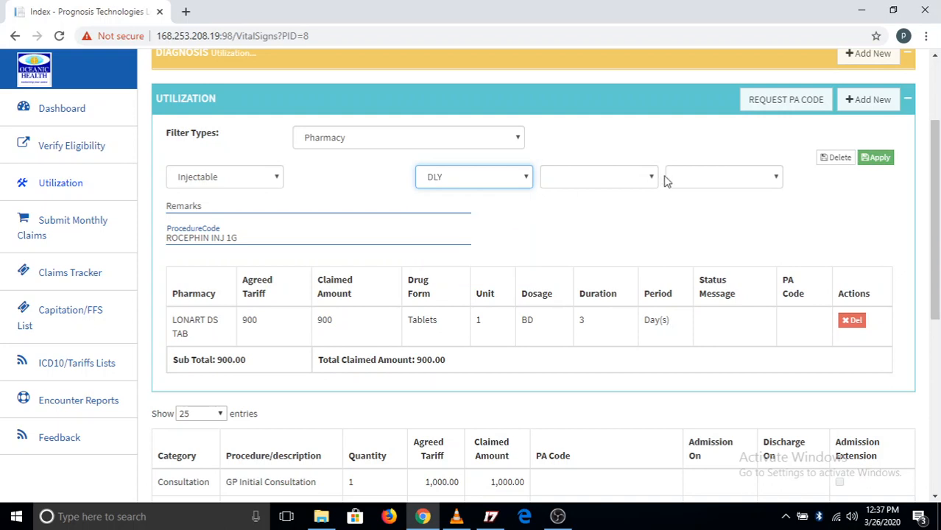
{"action": "left_click", "coordinate": [651, 181]}
{"action": "left_click", "coordinate": [602, 262]}
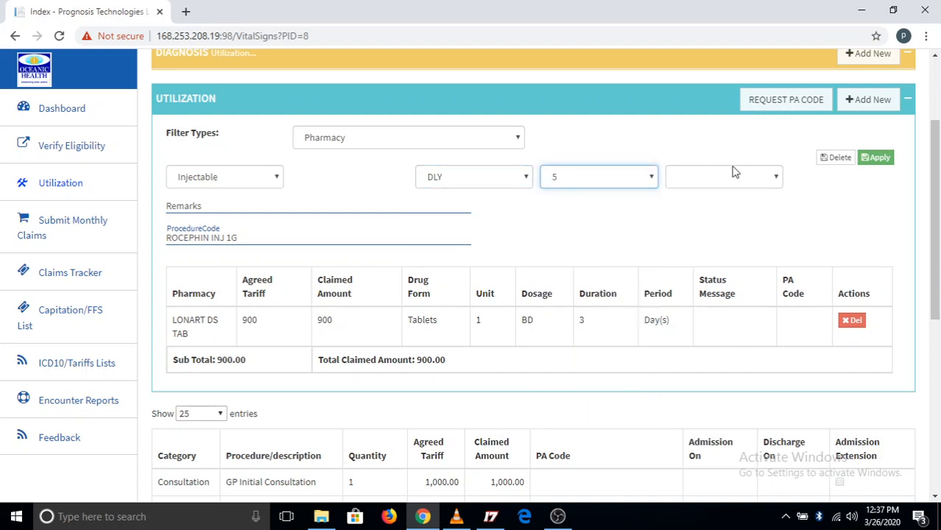
{"action": "left_click", "coordinate": [748, 176]}
{"action": "left_click", "coordinate": [716, 211]}
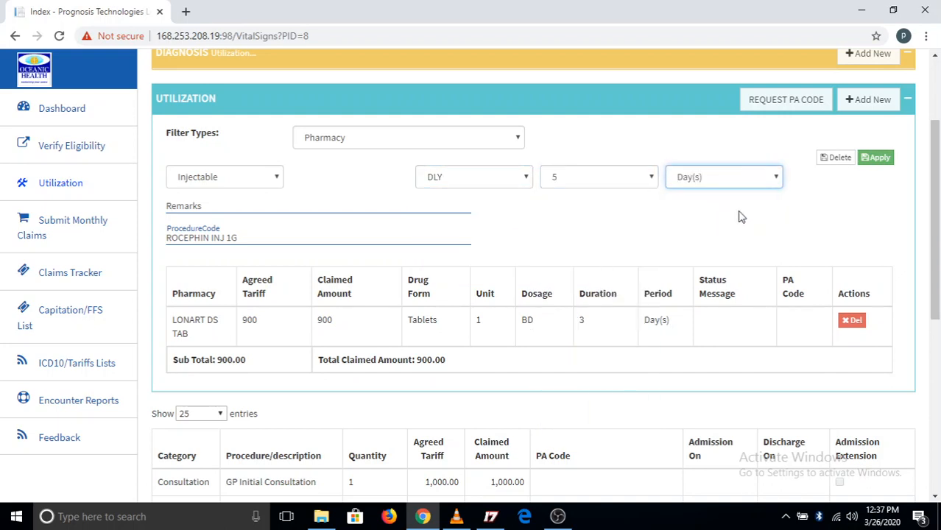
{"action": "left_click", "coordinate": [879, 165]}
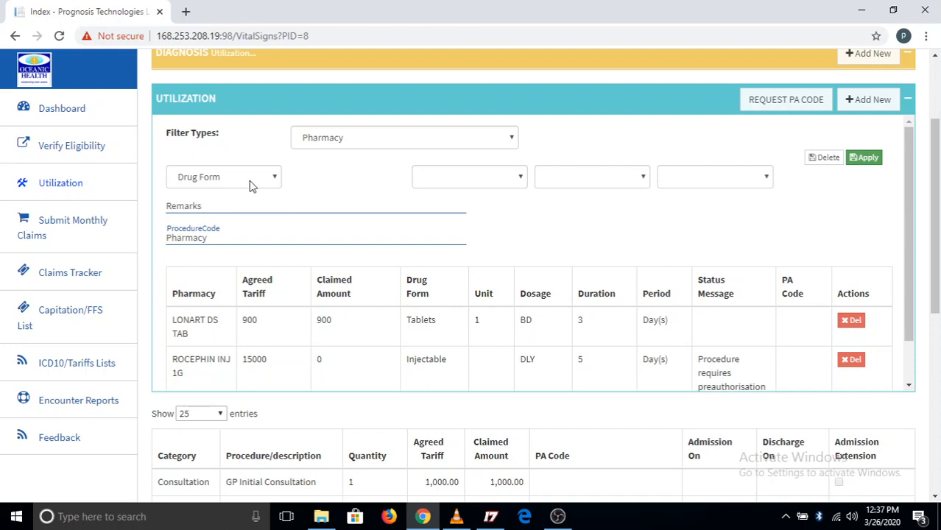
Choose AMLODIPINE 5MG (OTHER BRANDS) as the third pharmacy item and set its drug form to Tablets
{"action": "left_click", "coordinate": [215, 237]}
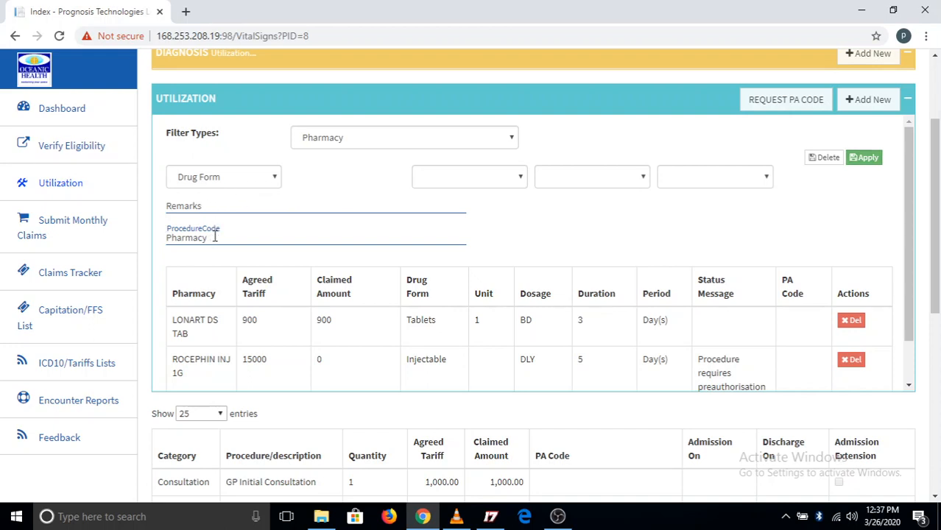
{"action": "type", "text": "amlodi"}
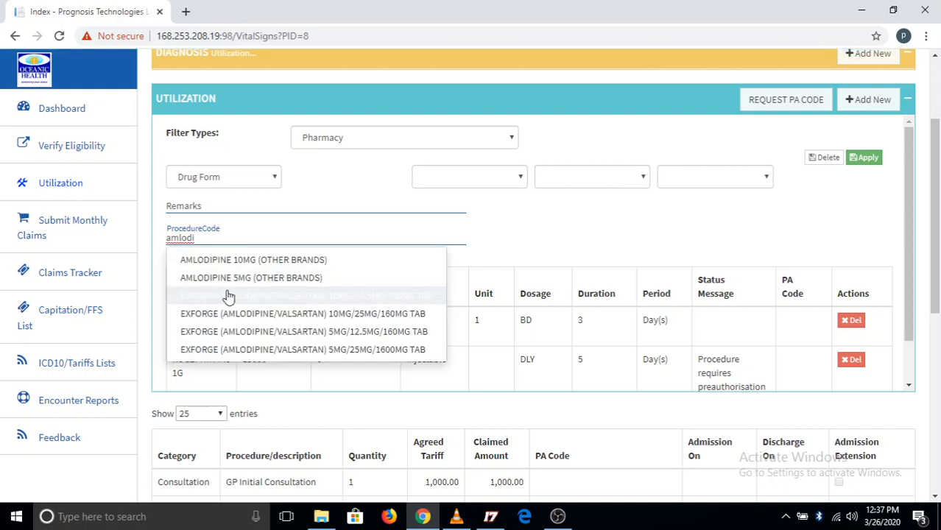
{"action": "left_click", "coordinate": [269, 285]}
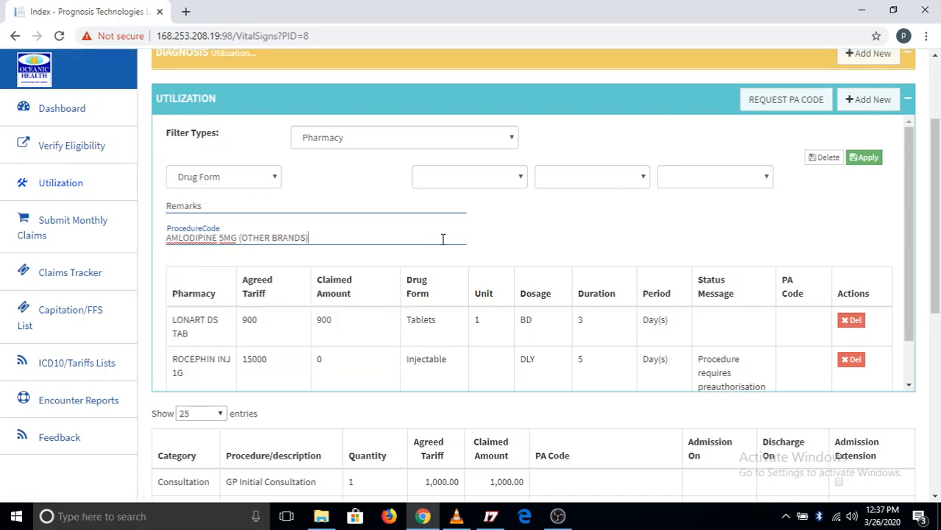
{"action": "left_click", "coordinate": [273, 181]}
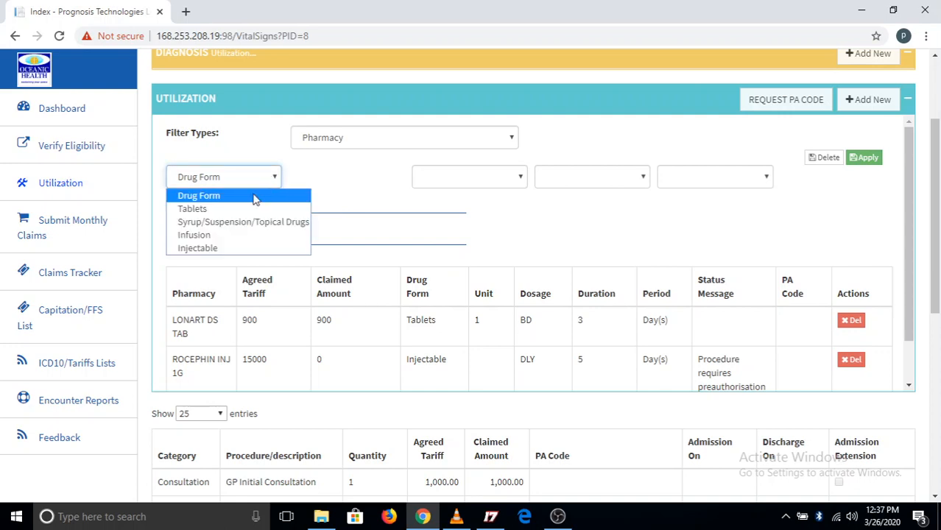
{"action": "left_click", "coordinate": [227, 209]}
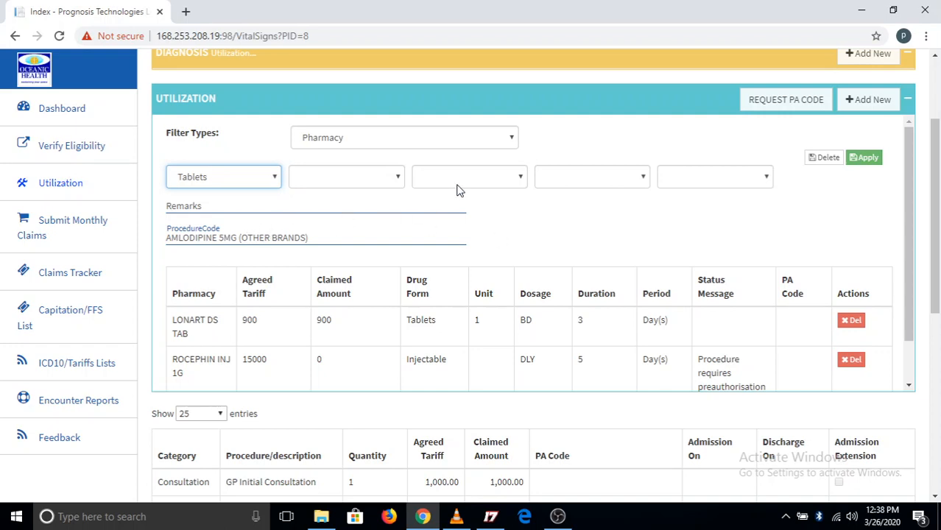
Set the AMLODIPINE 5MG prescription to unit 2, dosage DLY, for 3 Day(s)
{"action": "left_click", "coordinate": [397, 179]}
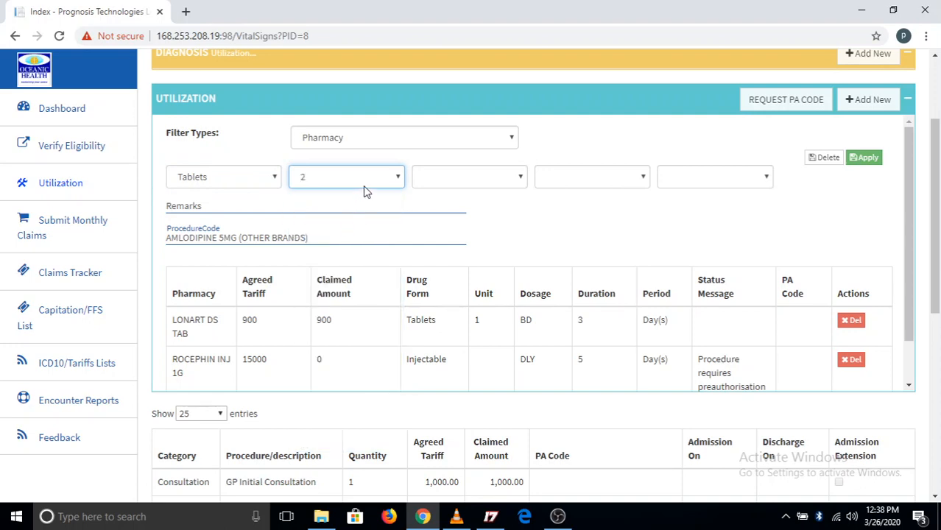
{"action": "left_click", "coordinate": [521, 180]}
{"action": "left_click", "coordinate": [491, 214]}
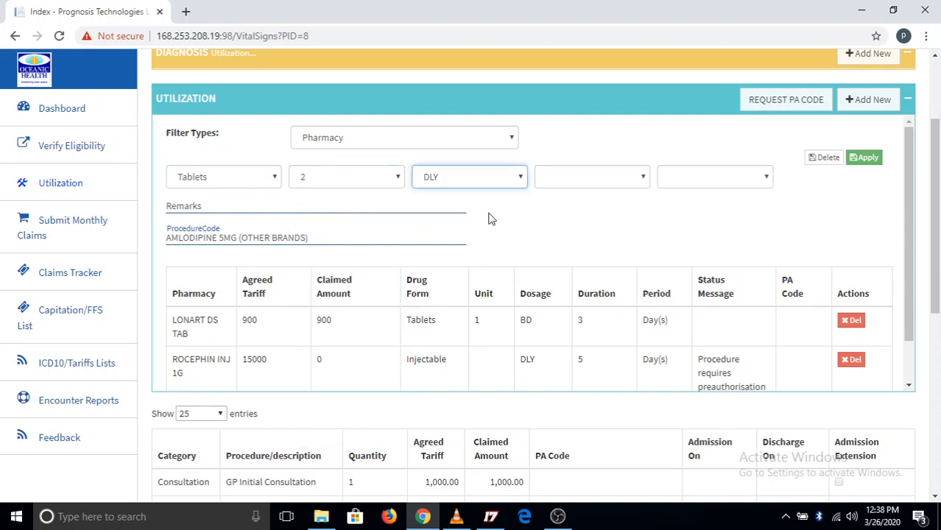
{"action": "left_click", "coordinate": [636, 177]}
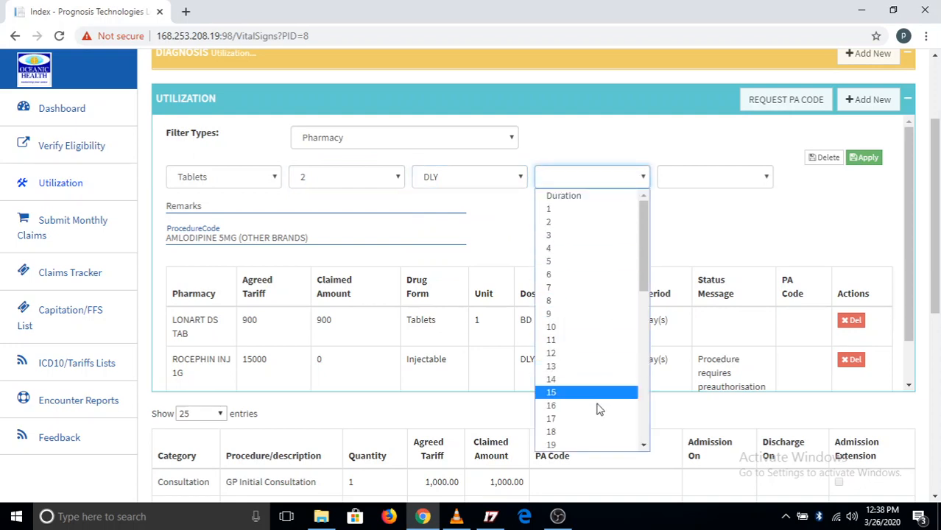
{"action": "left_click", "coordinate": [598, 235]}
{"action": "left_click", "coordinate": [772, 182]}
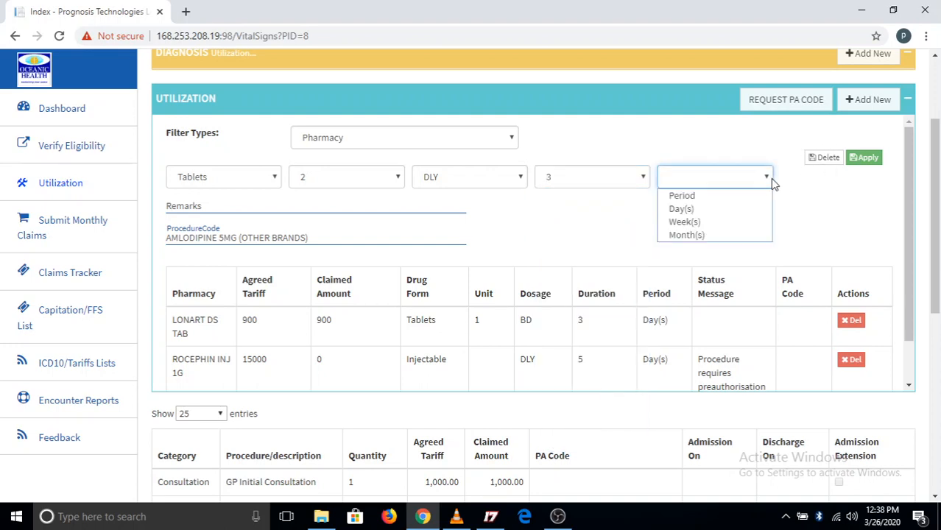
{"action": "left_click", "coordinate": [723, 209]}
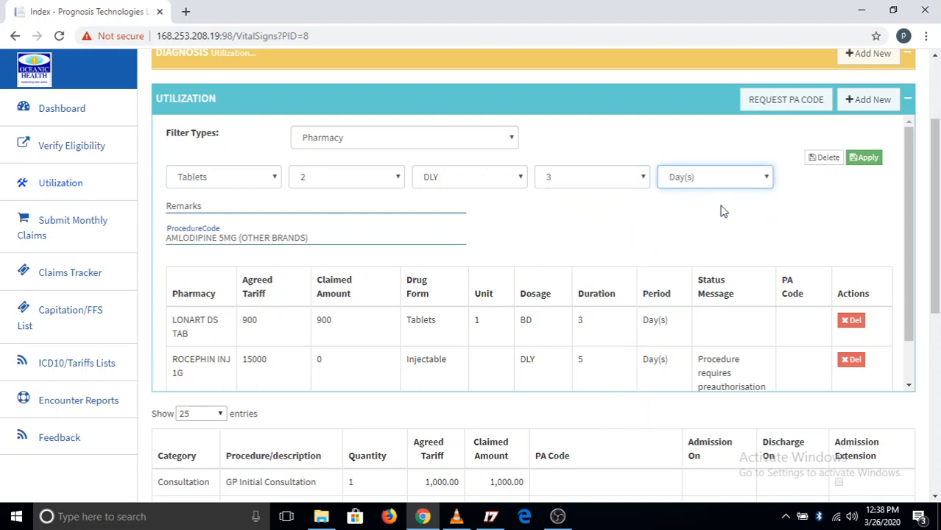
Reselect 3 as the AMLODIPINE 5MG duration, keep the period in Day(s), and apply the prescription to the pharmacy list
{"action": "left_click", "coordinate": [642, 178]}
{"action": "left_click", "coordinate": [641, 178]}
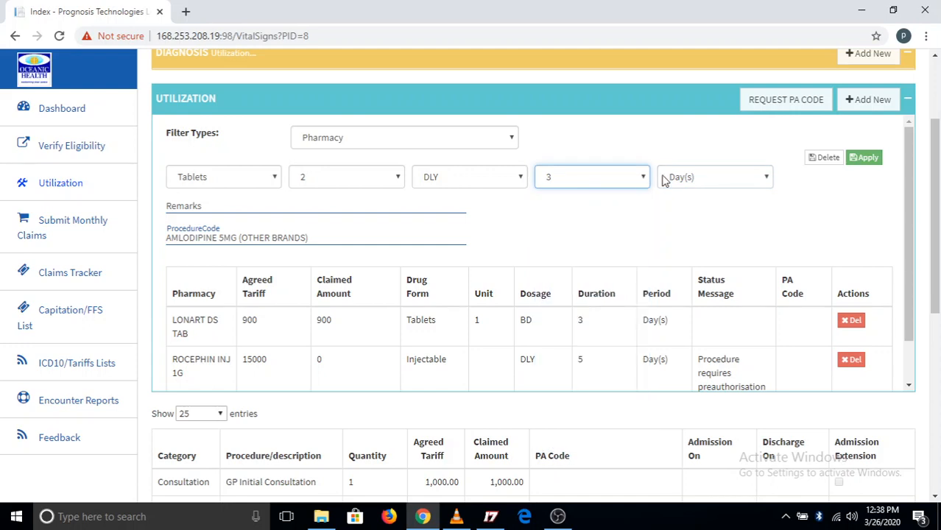
{"action": "left_click", "coordinate": [645, 179]}
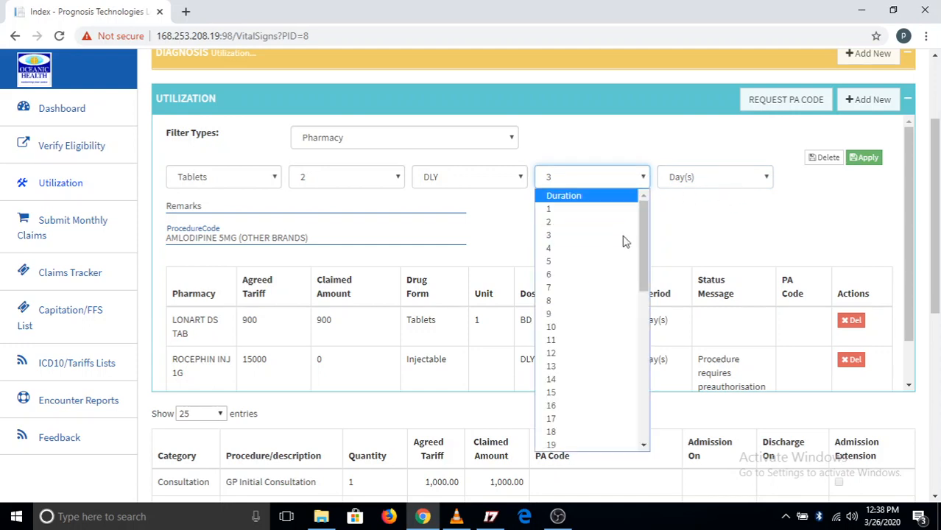
{"action": "left_click", "coordinate": [615, 233]}
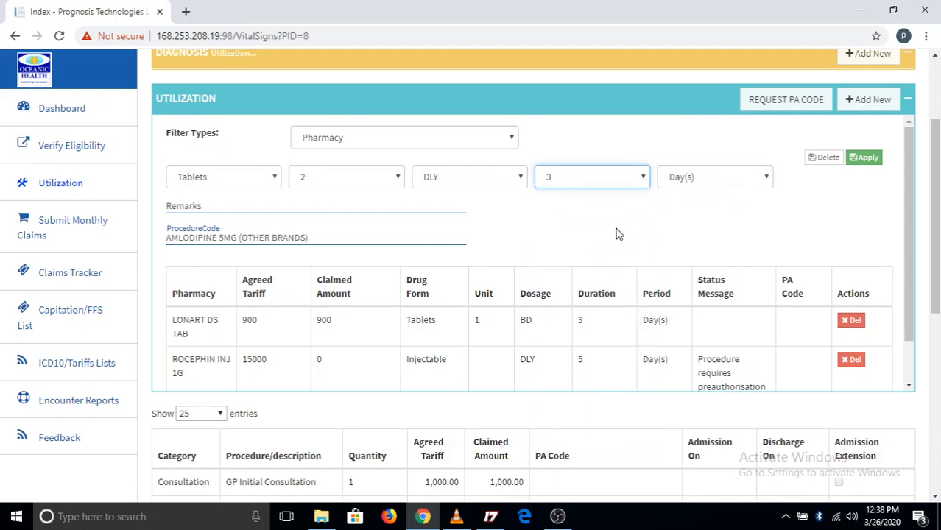
{"action": "left_click", "coordinate": [762, 177]}
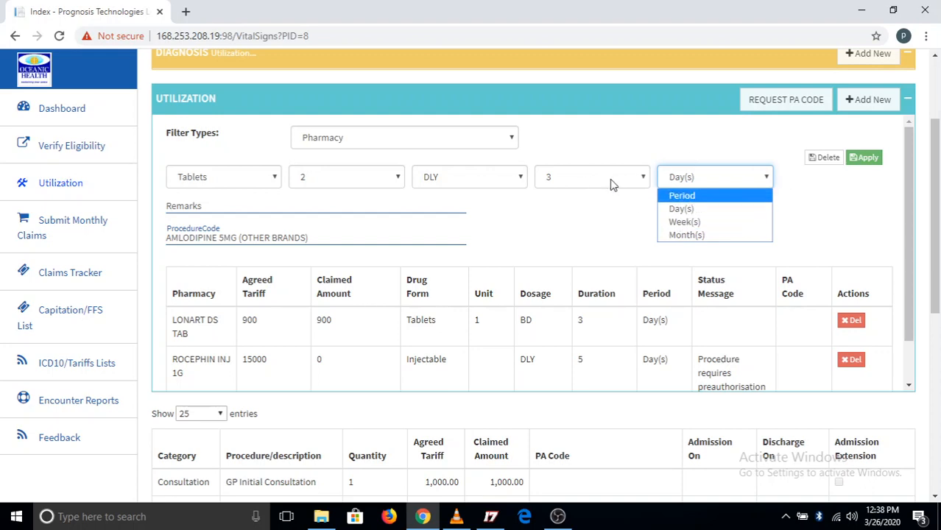
{"action": "left_click", "coordinate": [826, 218]}
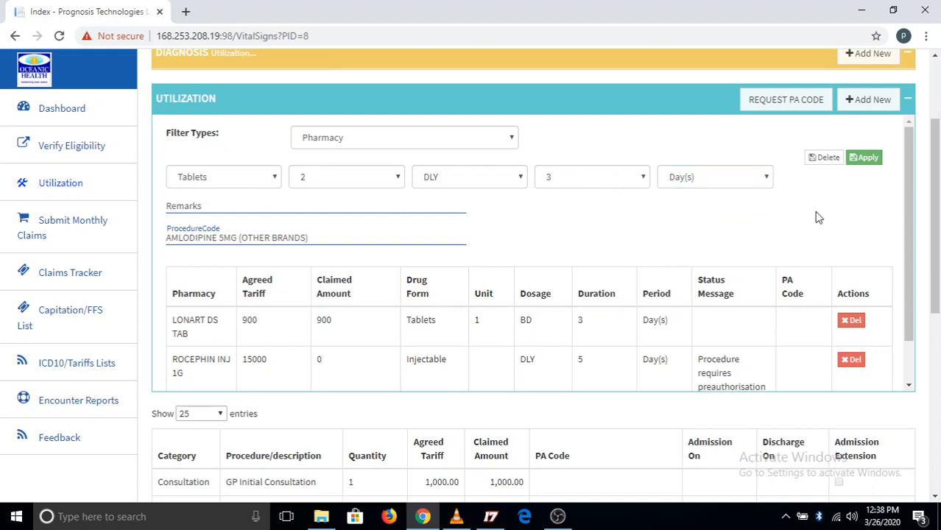
{"action": "left_click", "coordinate": [869, 159]}
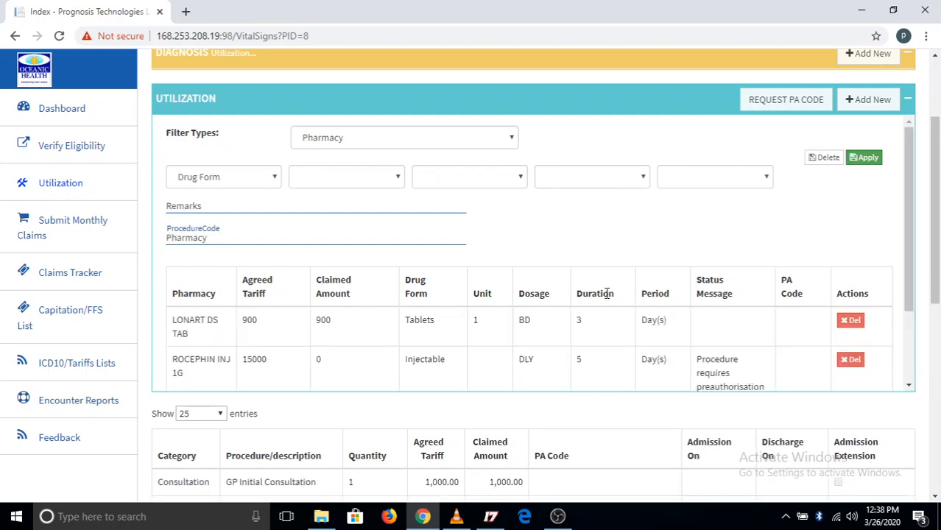
{"action": "scroll", "coordinate": [600, 293], "scroll_direction": "down", "scroll_amount": 1}
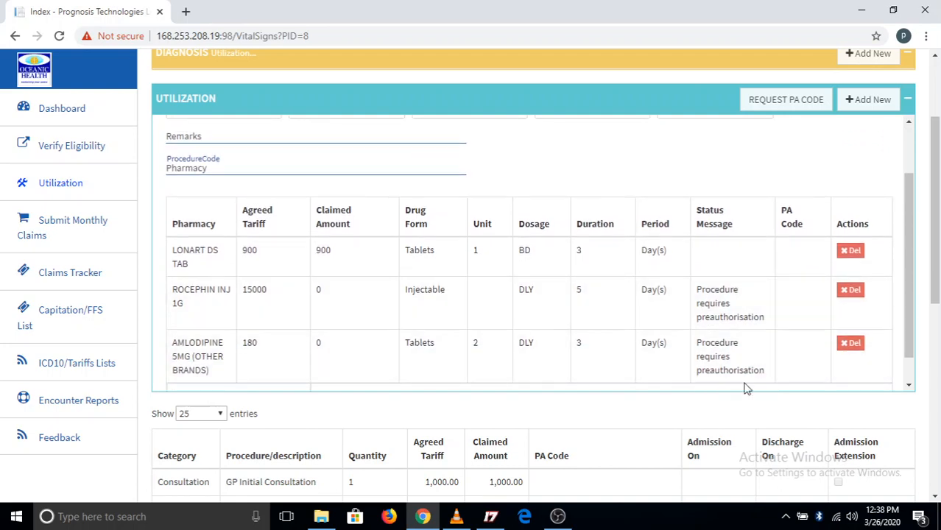
{"action": "scroll", "coordinate": [599, 330], "scroll_direction": "up", "scroll_amount": 1}
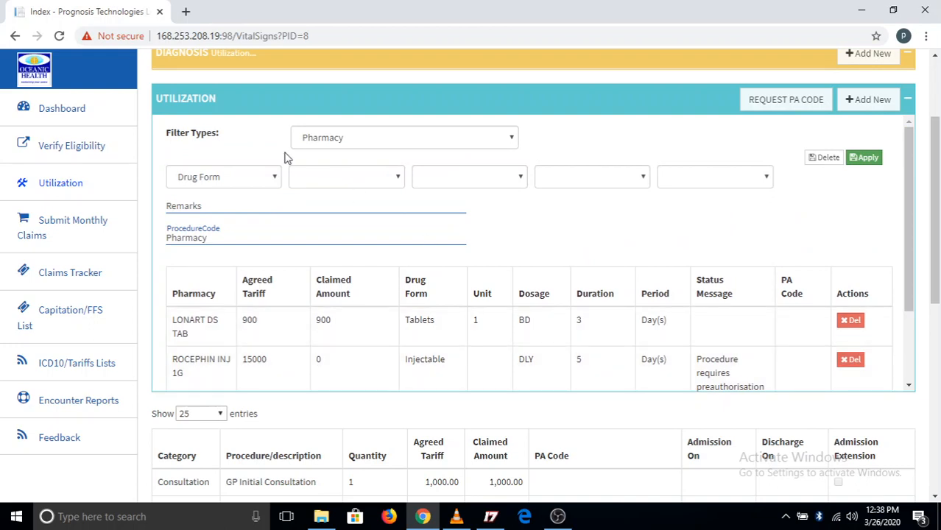
Examine which entry fields the Syrup/Suspension/Topical Drugs and Infusion drug forms offer
{"action": "left_click", "coordinate": [273, 178]}
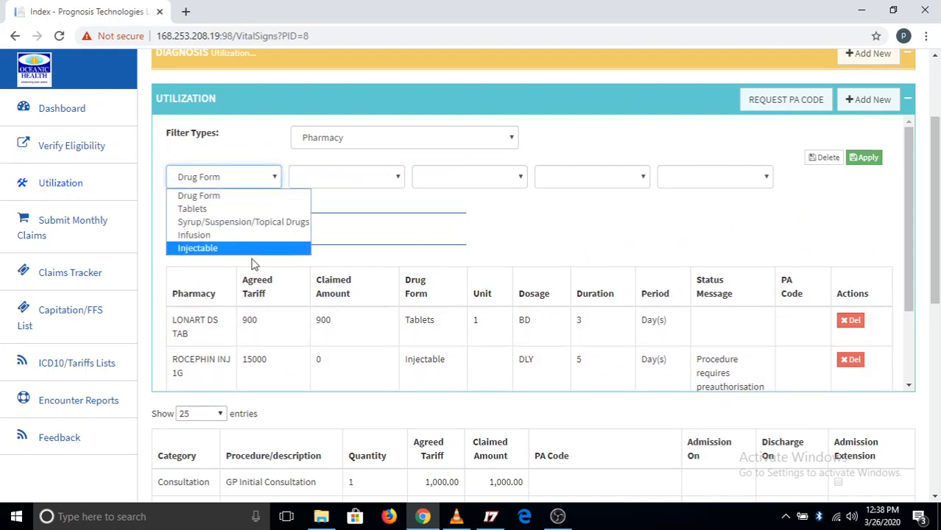
{"action": "left_click", "coordinate": [289, 223]}
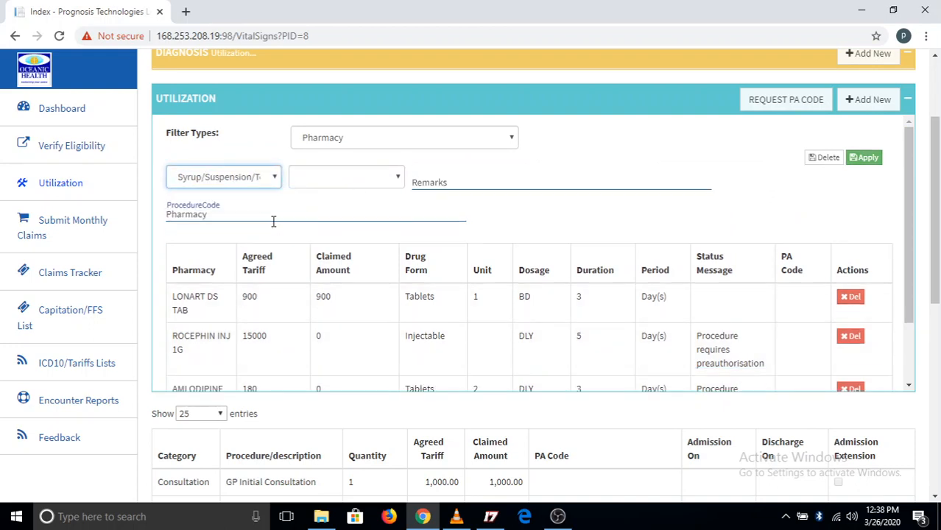
{"action": "left_click", "coordinate": [274, 179]}
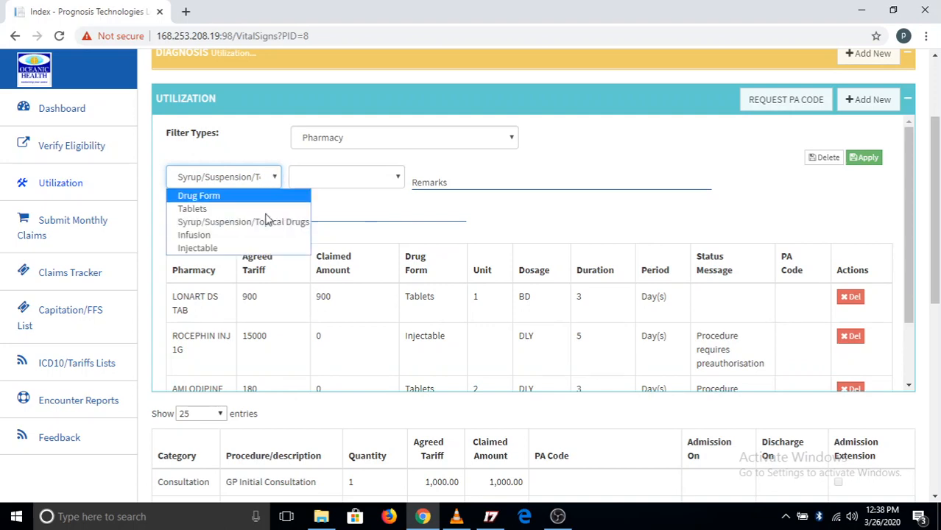
{"action": "left_click", "coordinate": [243, 236]}
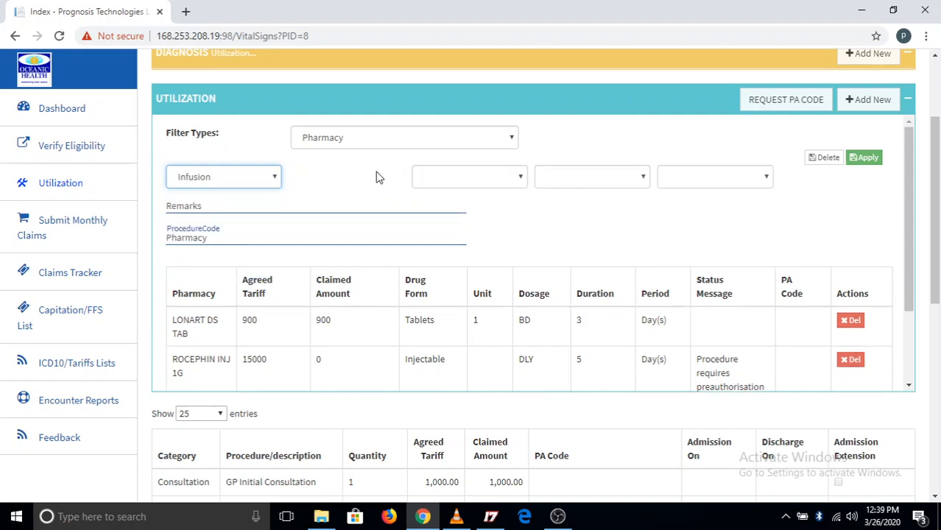
Switch the utilization type to Admission and choose the suggested procedure matching "sin"
{"action": "left_click", "coordinate": [514, 140]}
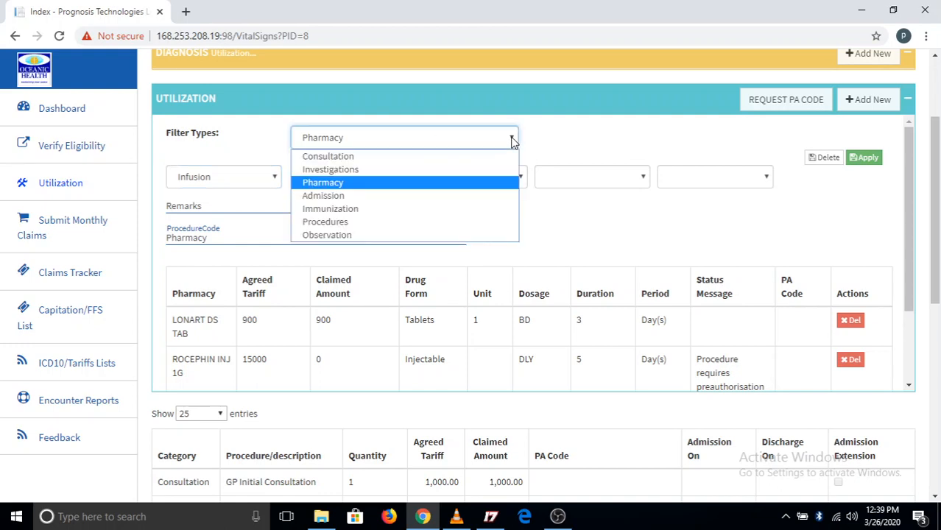
{"action": "left_click", "coordinate": [412, 197]}
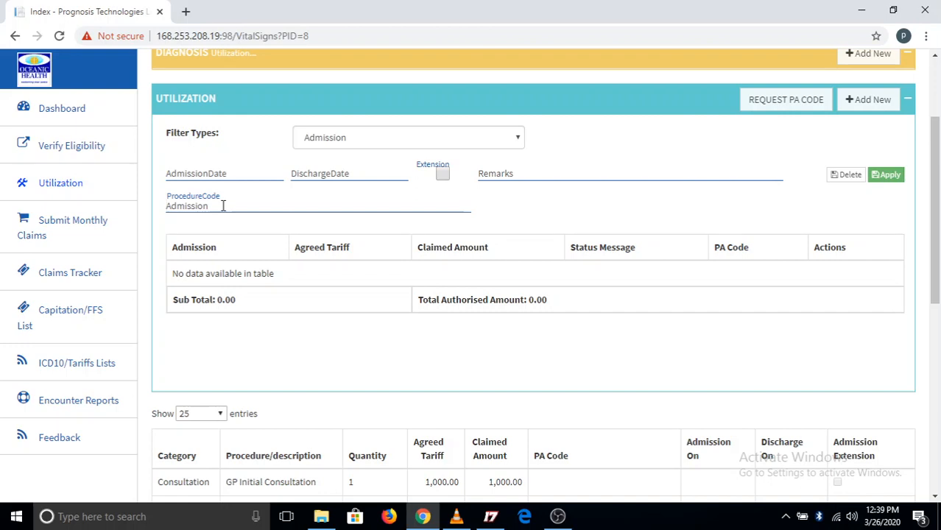
{"action": "type", "text": "sig"}
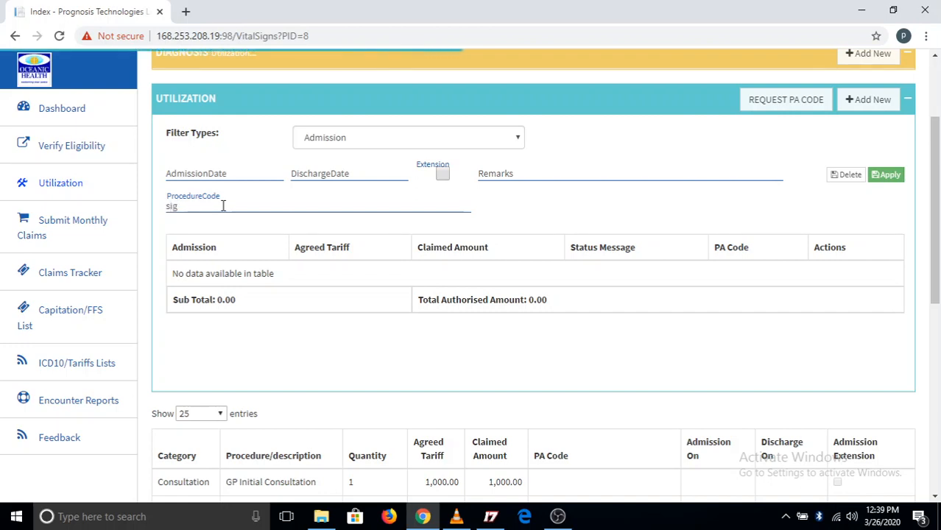
{"action": "type", "text": "l"}
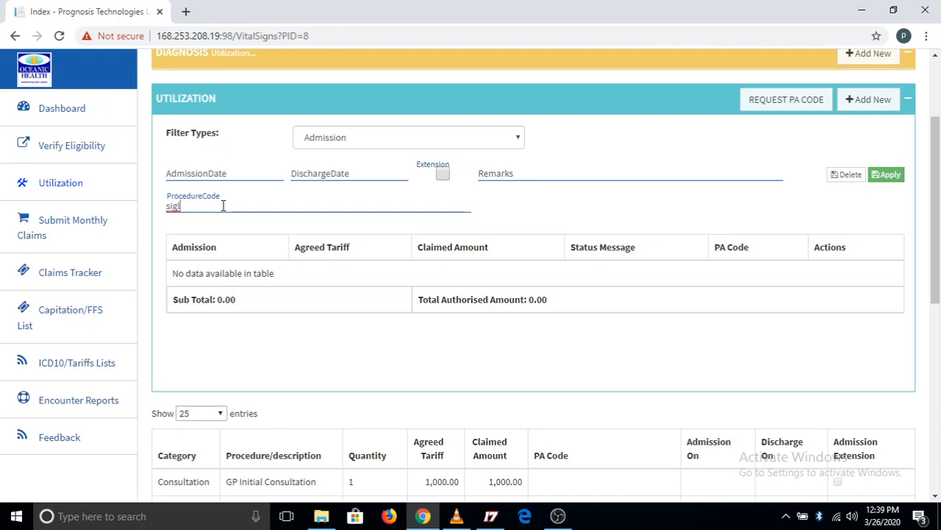
{"action": "key", "text": "BackSpace"}
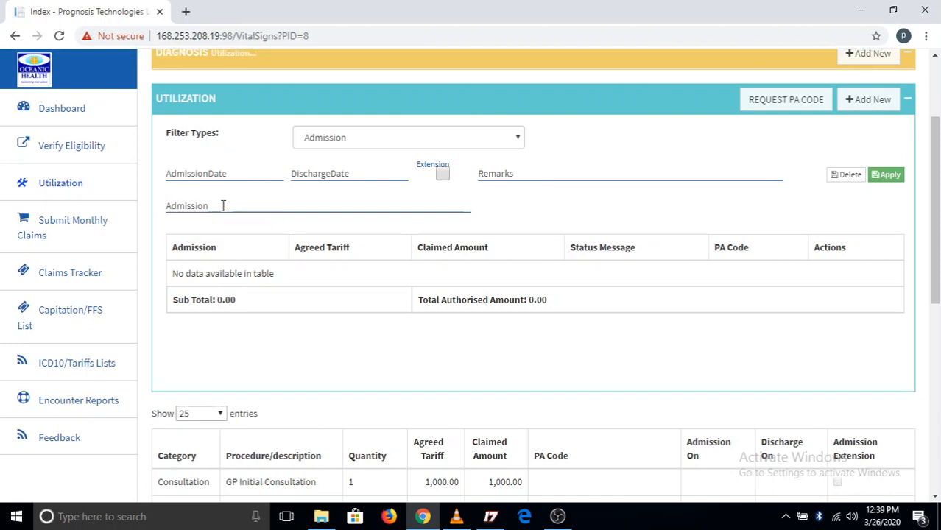
{"action": "type", "text": "sin"}
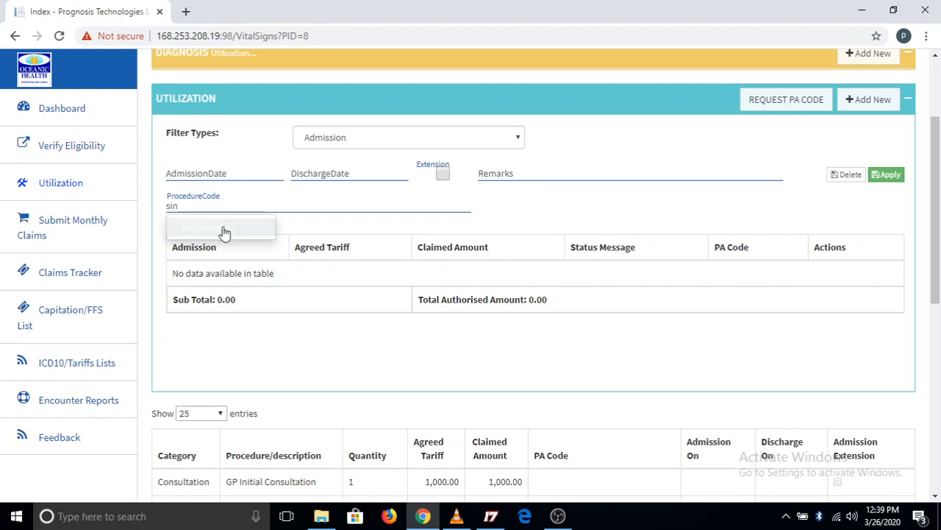
{"action": "left_click", "coordinate": [221, 229]}
Replace the admission procedure with Double bed
{"action": "key", "text": "BackSpace"}
{"action": "key", "text": "BackSpace"}
{"action": "key", "text": "BackSpace"}
{"action": "key", "text": "BackSpace"}
{"action": "key", "text": "BackSpace"}
{"action": "key", "text": "BackSpace"}
{"action": "key", "text": "BackSpace"}
{"action": "key", "text": "BackSpace"}
{"action": "key", "text": "BackSpace"}
{"action": "key", "text": "BackSpace"}
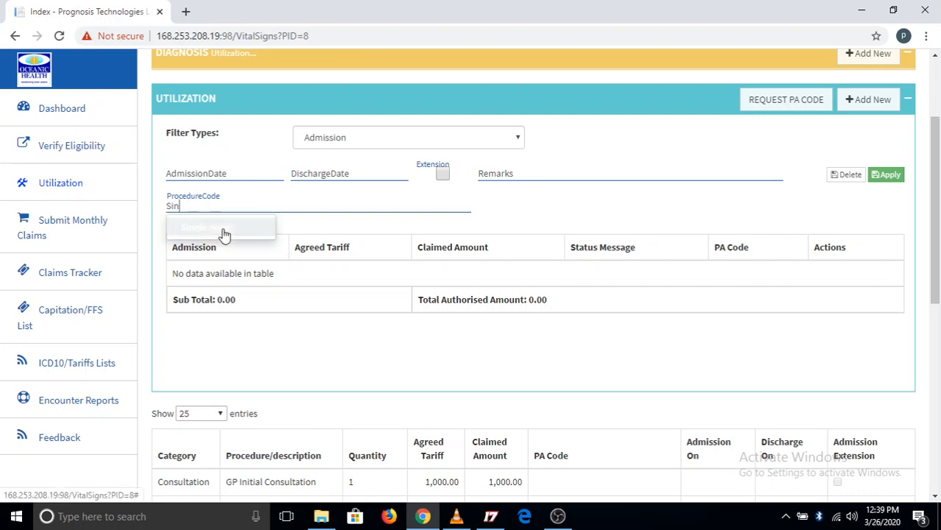
{"action": "type", "text": "do"}
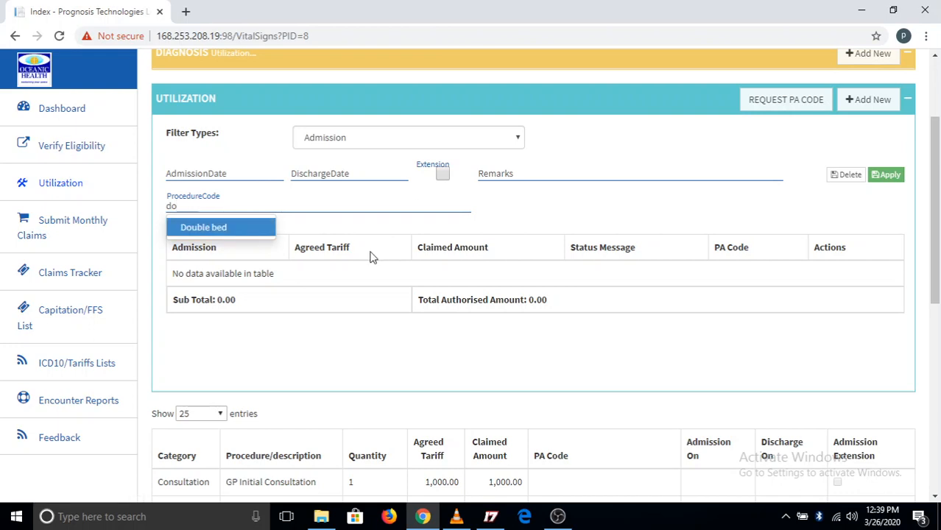
{"action": "left_click", "coordinate": [229, 231]}
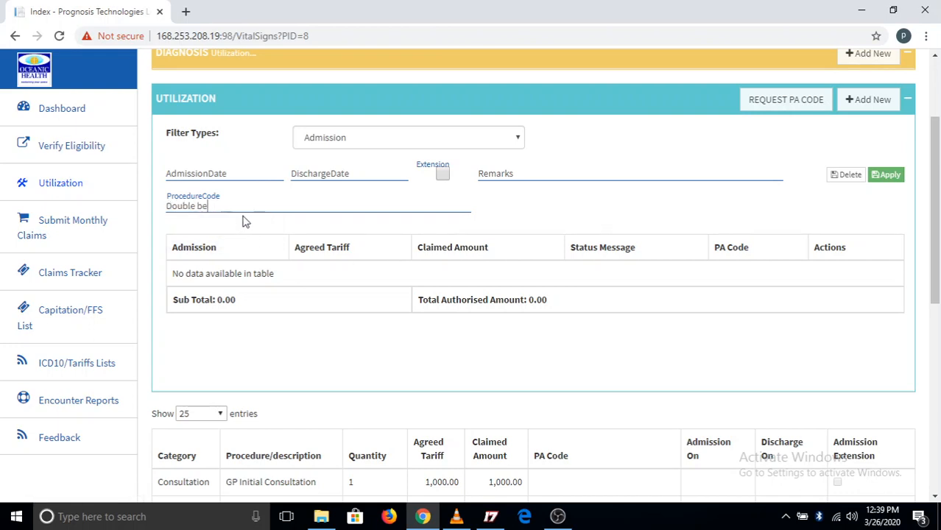
Clear Double bed from the admission procedure and choose the suggestion matching "si" instead
{"action": "key", "text": "BackSpace"}
{"action": "key", "text": "BackSpace"}
{"action": "key", "text": "BackSpace"}
{"action": "key", "text": "BackSpace"}
{"action": "key", "text": "BackSpace"}
{"action": "key", "text": "BackSpace"}
{"action": "key", "text": "BackSpace"}
{"action": "key", "text": "BackSpace"}
{"action": "key", "text": "BackSpace"}
{"action": "type", "text": "sing"}
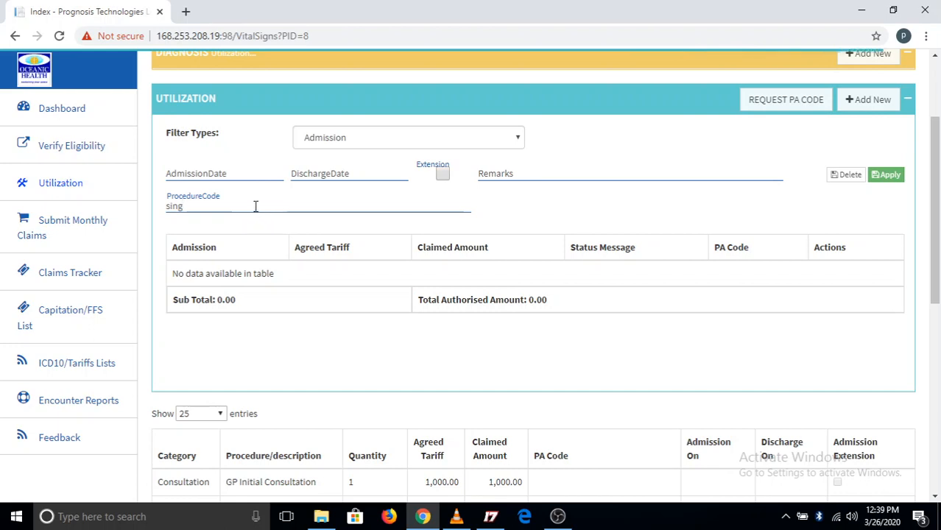
{"action": "key", "text": "BackSpace"}
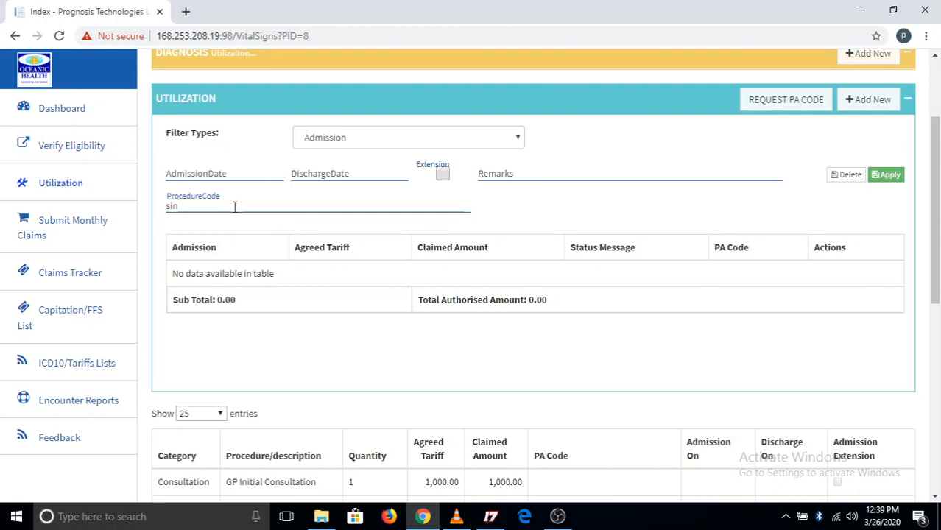
{"action": "key", "text": "BackSpace"}
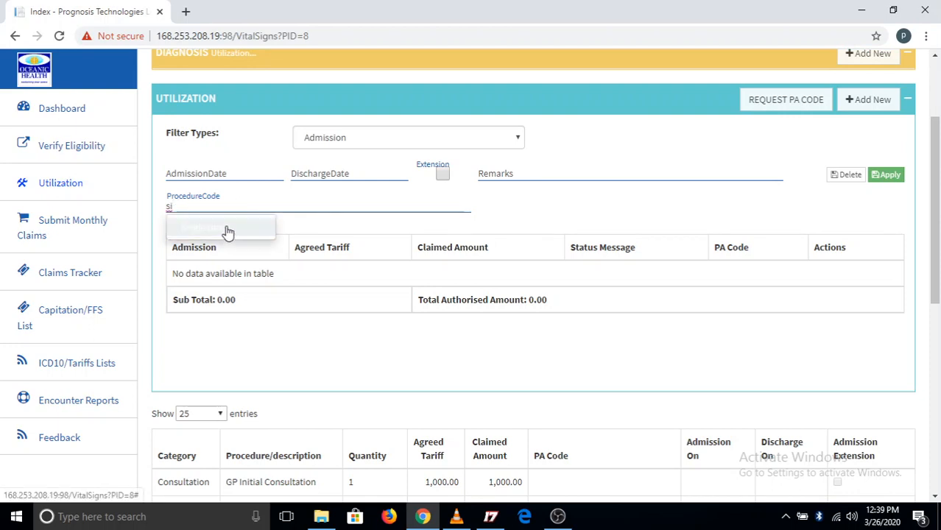
{"action": "left_click", "coordinate": [225, 230]}
Set the Single room admission date to 26/03/2020 and discharge date to 28/03/2020, and apply the entry
{"action": "left_click", "coordinate": [231, 175]}
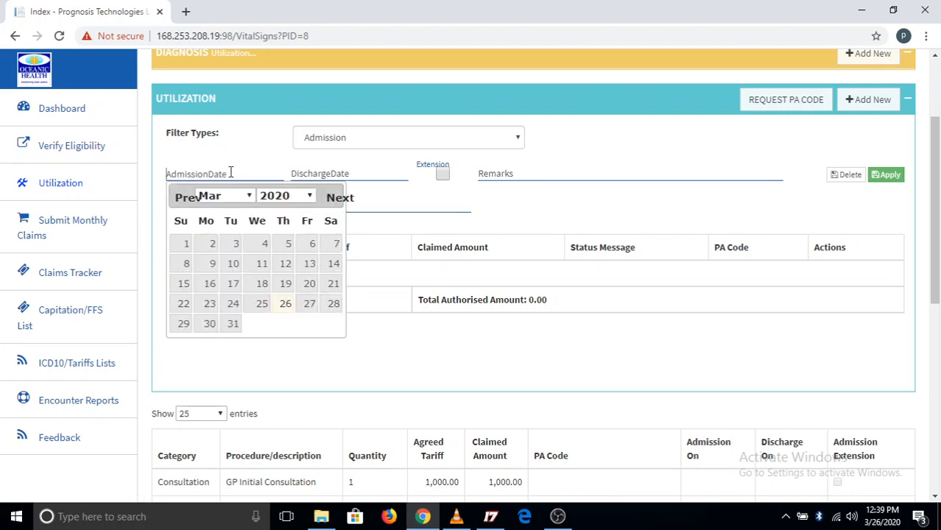
{"action": "left_click", "coordinate": [287, 305]}
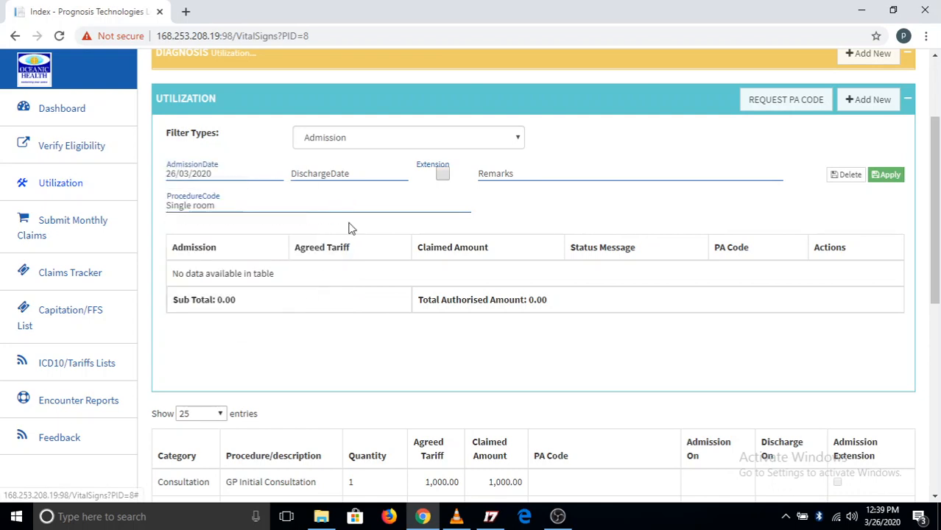
{"action": "left_click", "coordinate": [336, 174]}
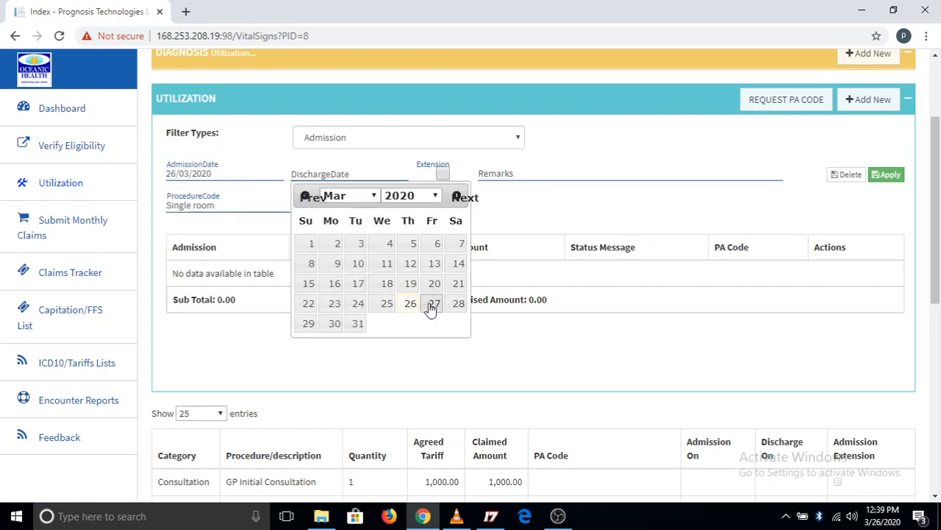
{"action": "left_click", "coordinate": [457, 307]}
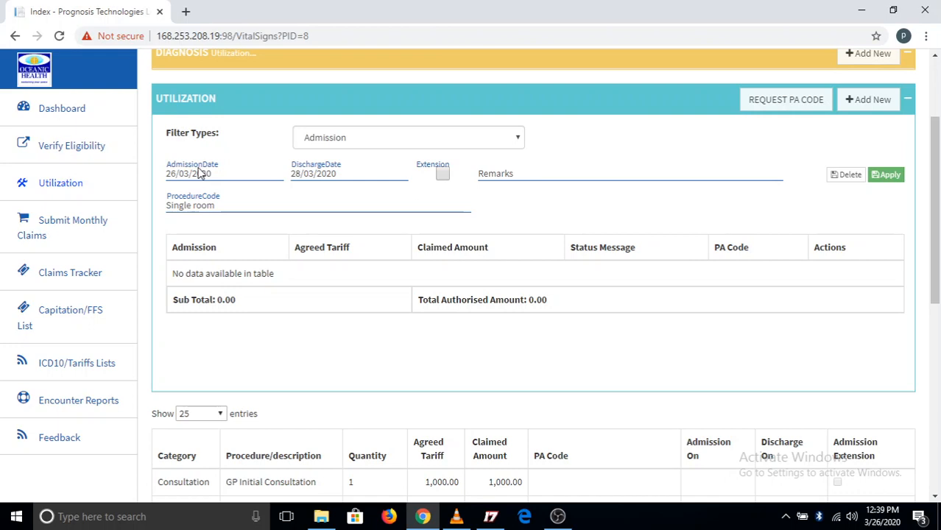
{"action": "left_click", "coordinate": [888, 175]}
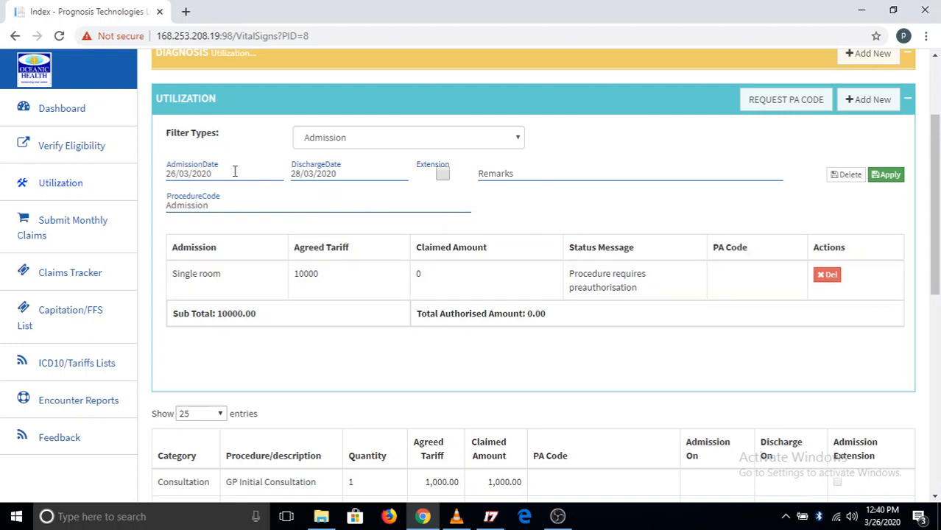
Fill in a further Single room admission with admission date 28/03/2020 and discharge date 29/03/2020
{"action": "left_click", "coordinate": [231, 204]}
{"action": "type", "text": "s"}
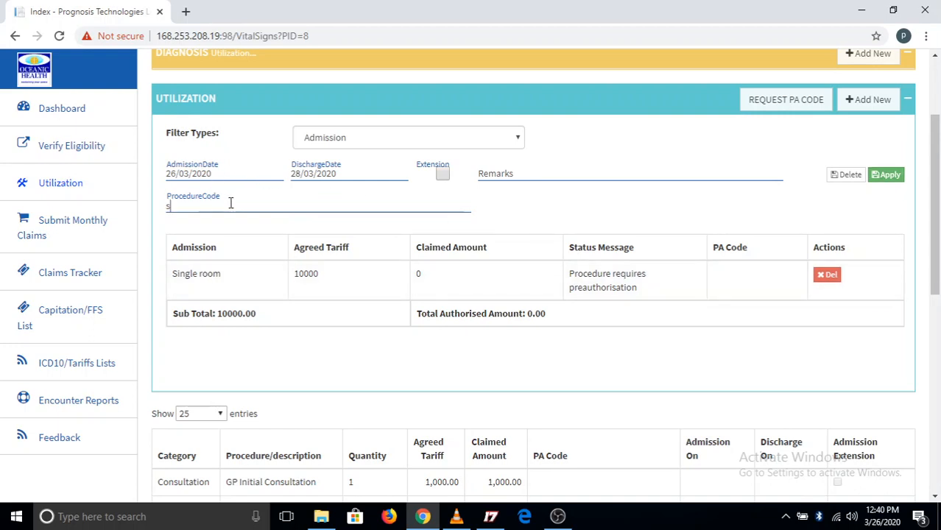
{"action": "type", "text": "in"}
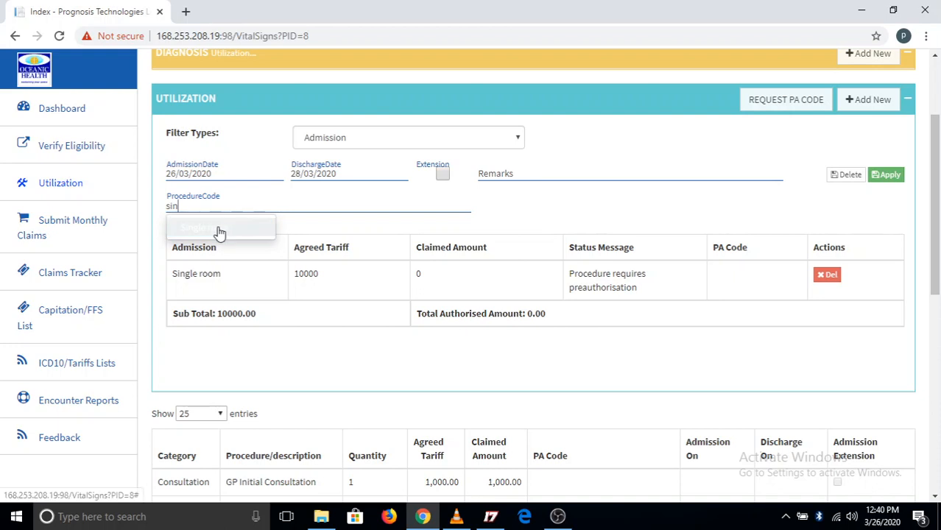
{"action": "left_click", "coordinate": [221, 227]}
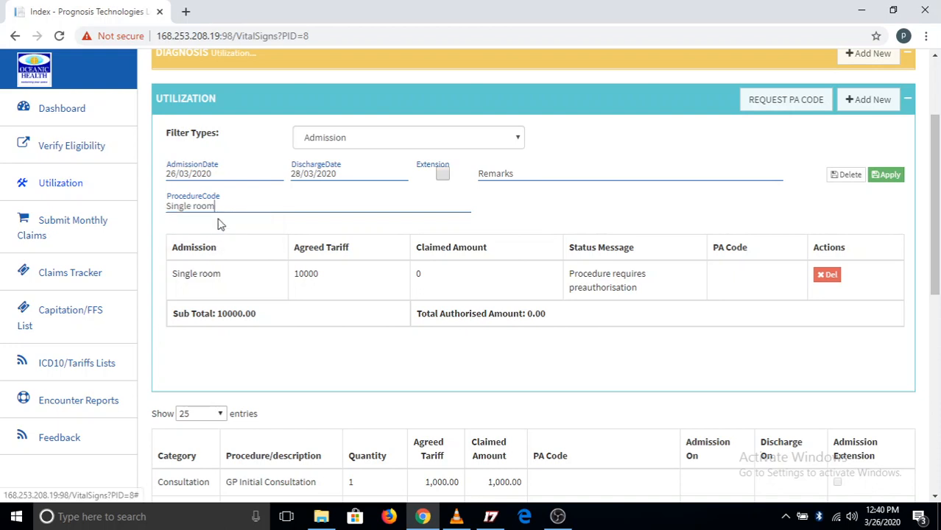
{"action": "left_click", "coordinate": [223, 171]}
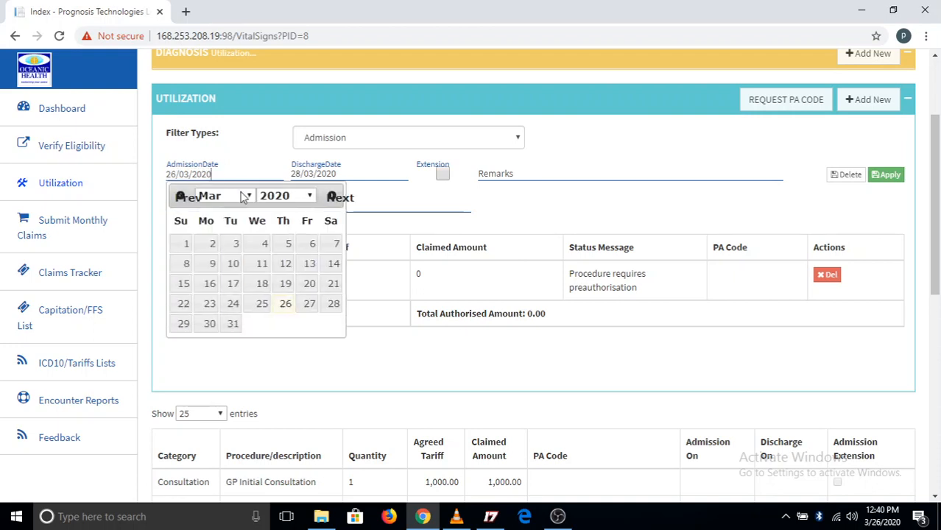
{"action": "left_click", "coordinate": [335, 305]}
{"action": "left_click", "coordinate": [351, 171]}
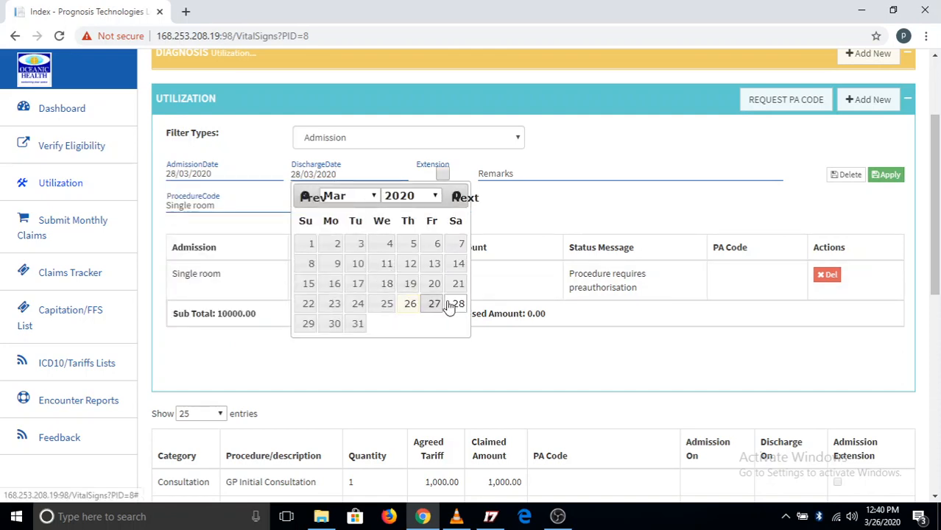
{"action": "left_click", "coordinate": [310, 324]}
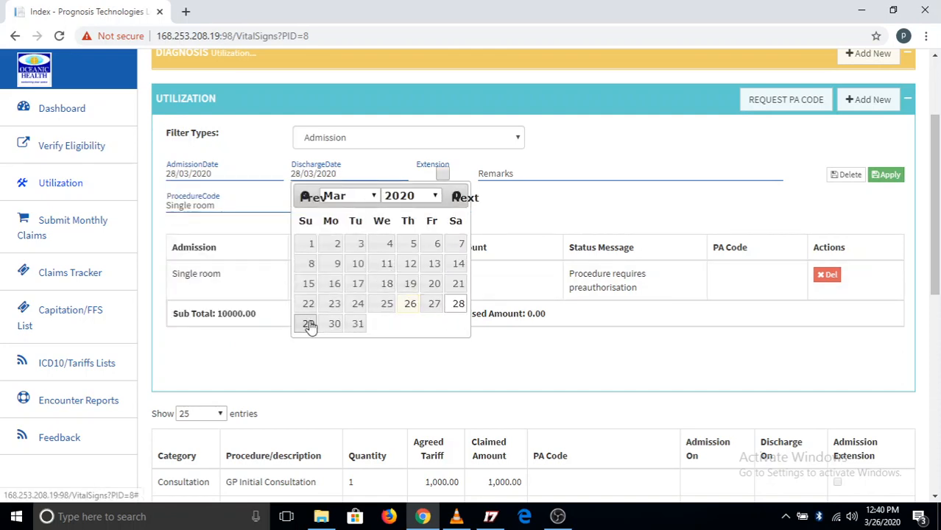
Enter the remark "fever persists" for the further admission and toggle its Extension option on and off
{"action": "left_click", "coordinate": [524, 172]}
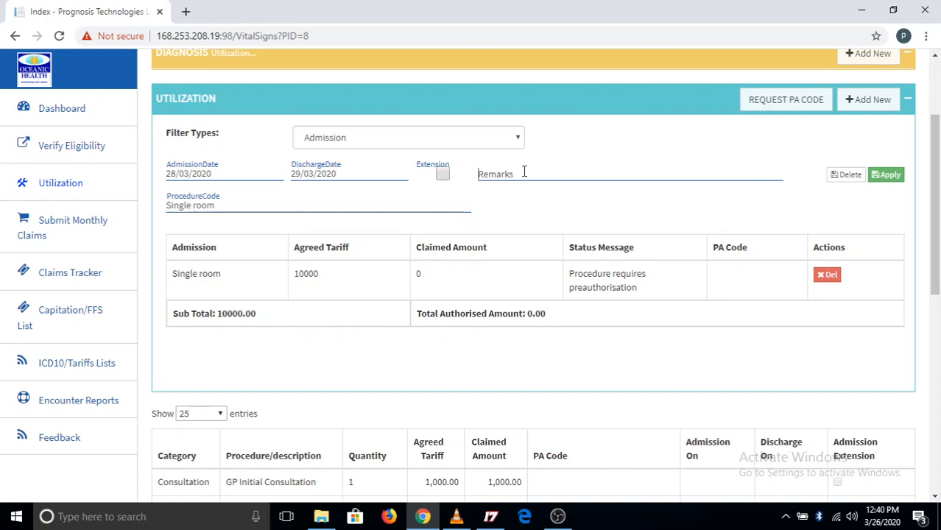
{"action": "type", "text": "fever persists"}
{"action": "left_click", "coordinate": [443, 175]}
{"action": "left_click", "coordinate": [443, 175]}
Switch the utilization type to Immunization and choose OPV (Oral Polio Vaccine) as the procedure
{"action": "left_click", "coordinate": [518, 140]}
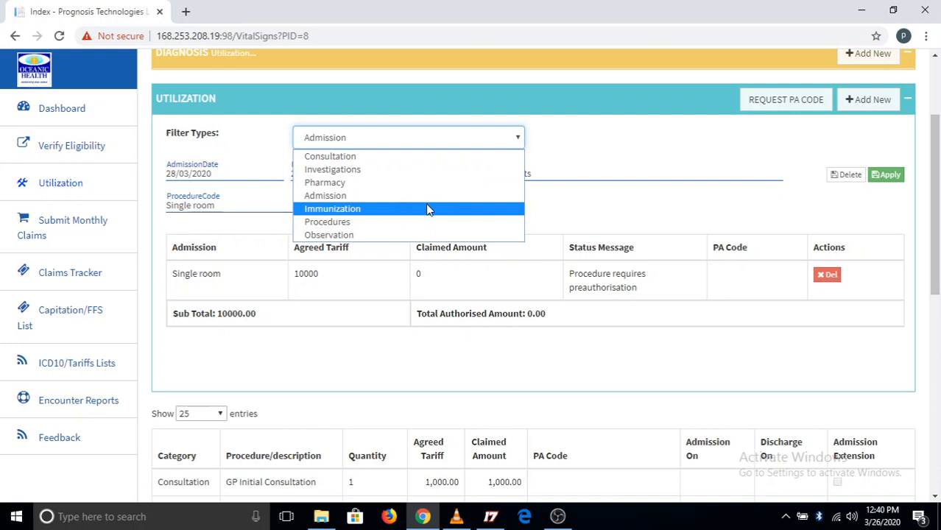
{"action": "left_click", "coordinate": [429, 209]}
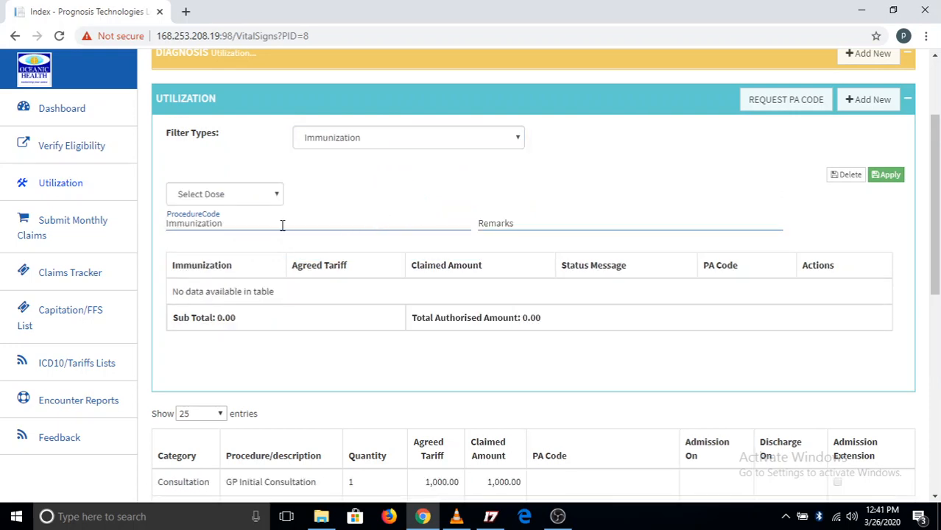
{"action": "type", "text": "bc"}
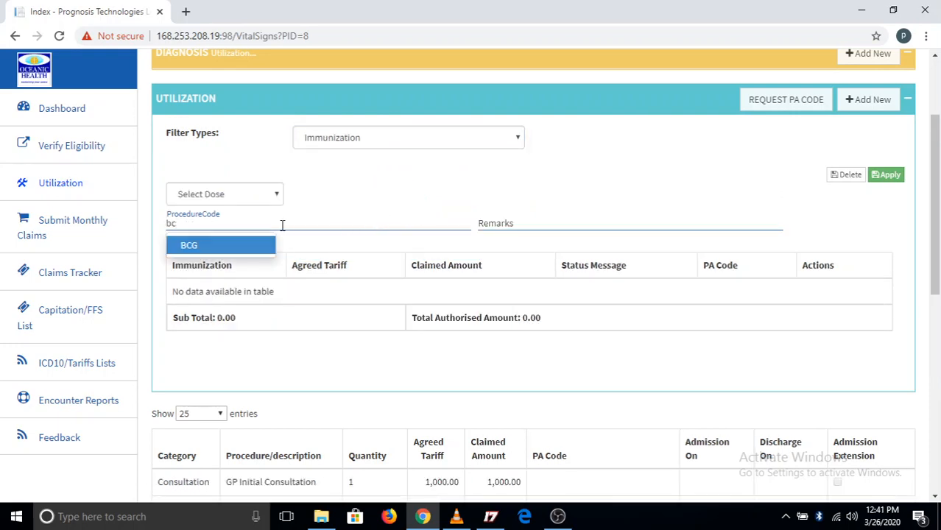
{"action": "key", "text": "BackSpace"}
{"action": "type", "text": "op"}
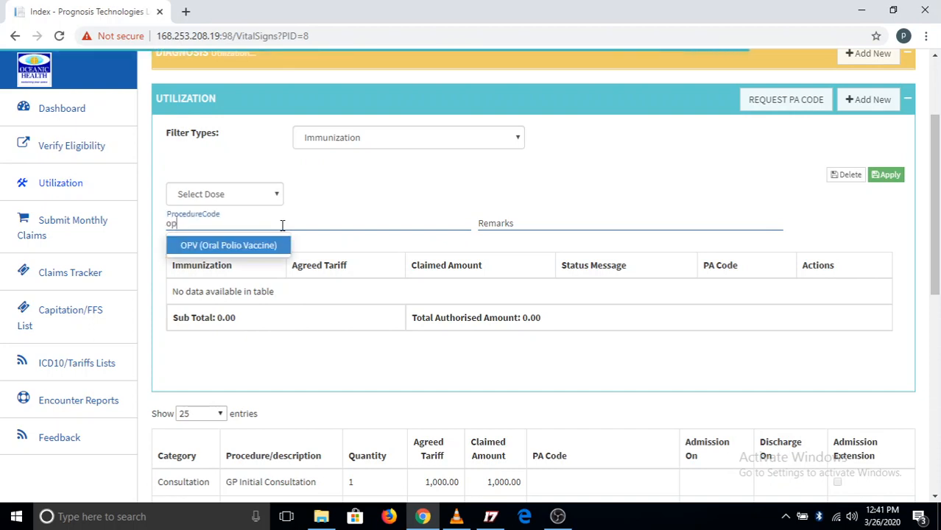
{"action": "left_click", "coordinate": [248, 250]}
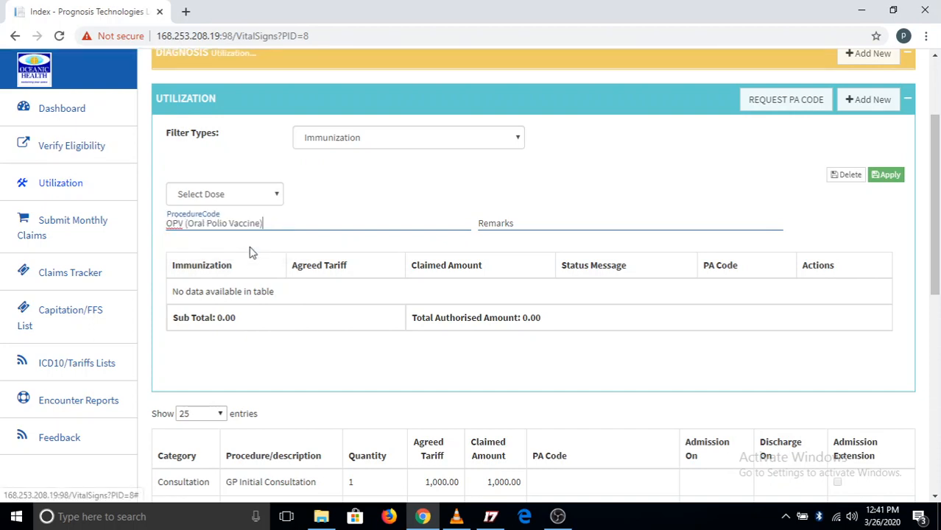
Start a remark for the immunization, clear it, and view the selectable dose numbers
{"action": "left_click", "coordinate": [543, 227]}
{"action": "type", "text": "at"}
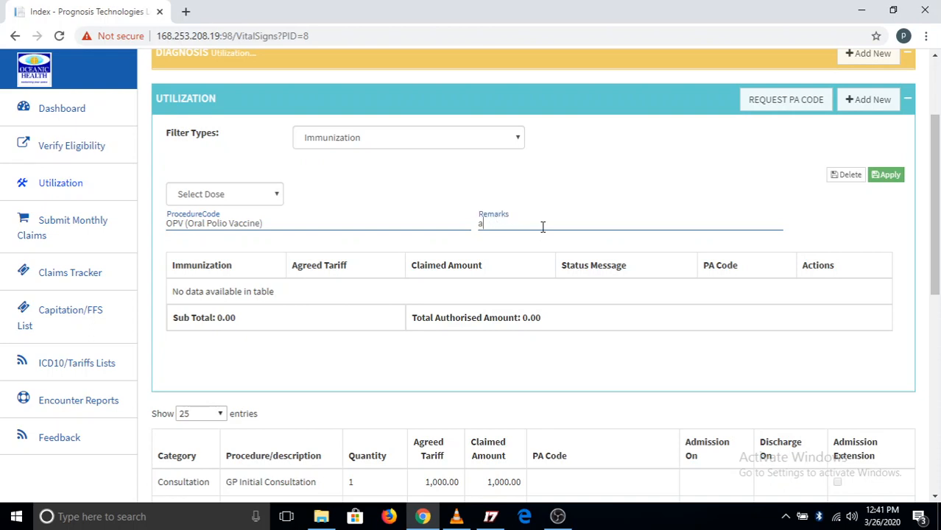
{"action": "key", "text": "BackSpace"}
{"action": "left_click", "coordinate": [269, 200]}
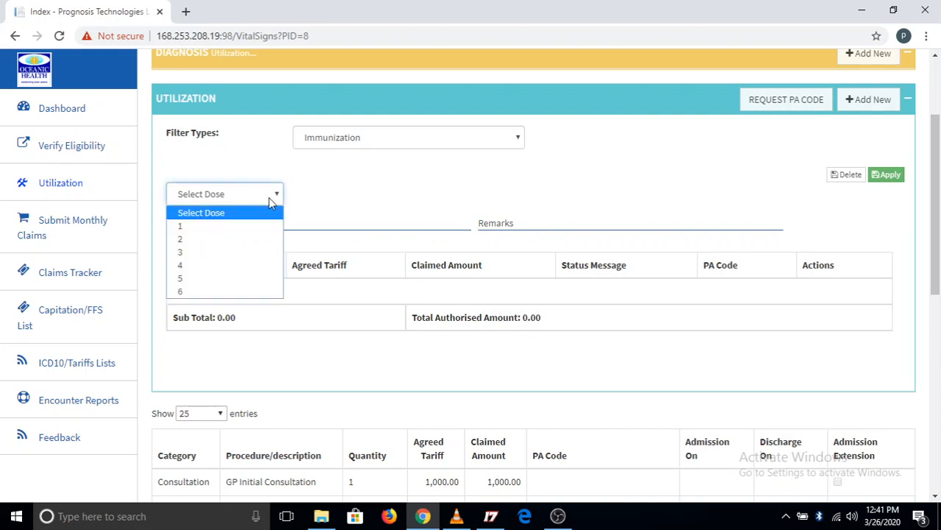
{"action": "left_click", "coordinate": [277, 225]}
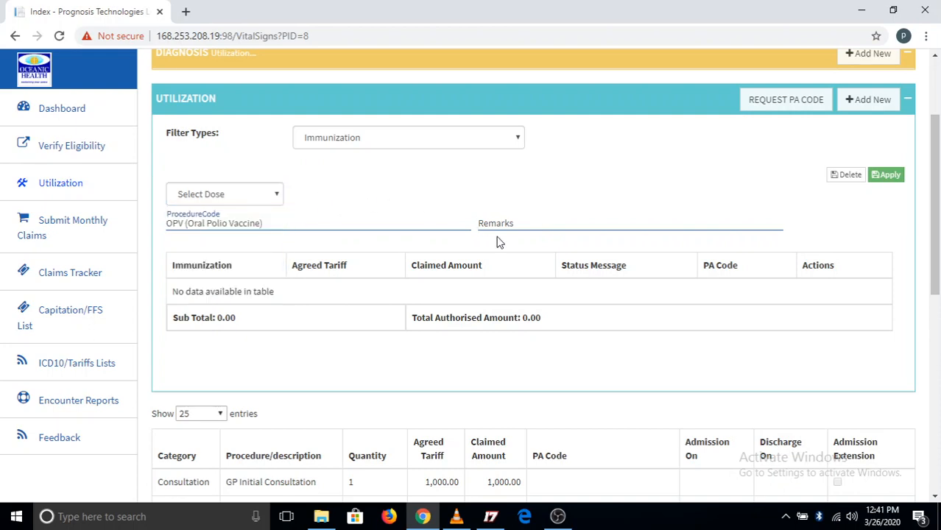
Switch the utilization type to Procedures and search the procedure codes for "ce" and "he", clearing each search
{"action": "left_click", "coordinate": [517, 137]}
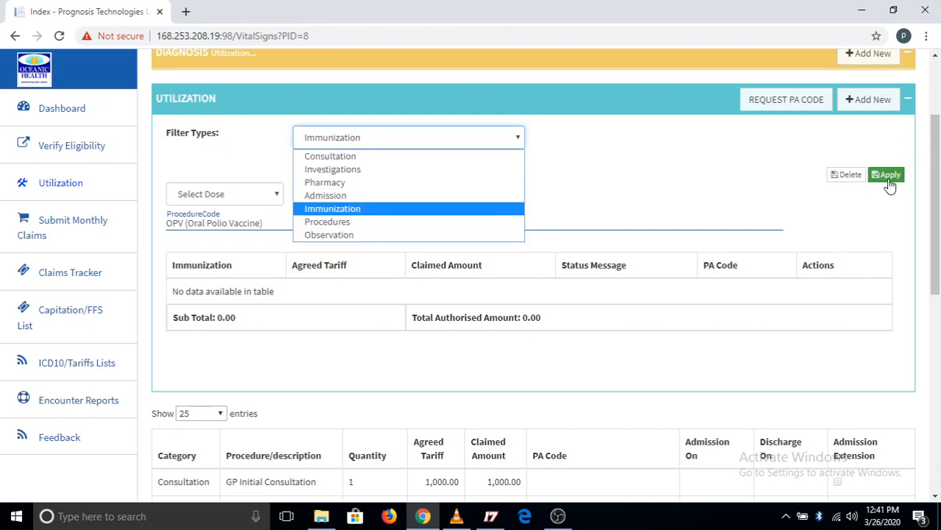
{"action": "left_click", "coordinate": [380, 225]}
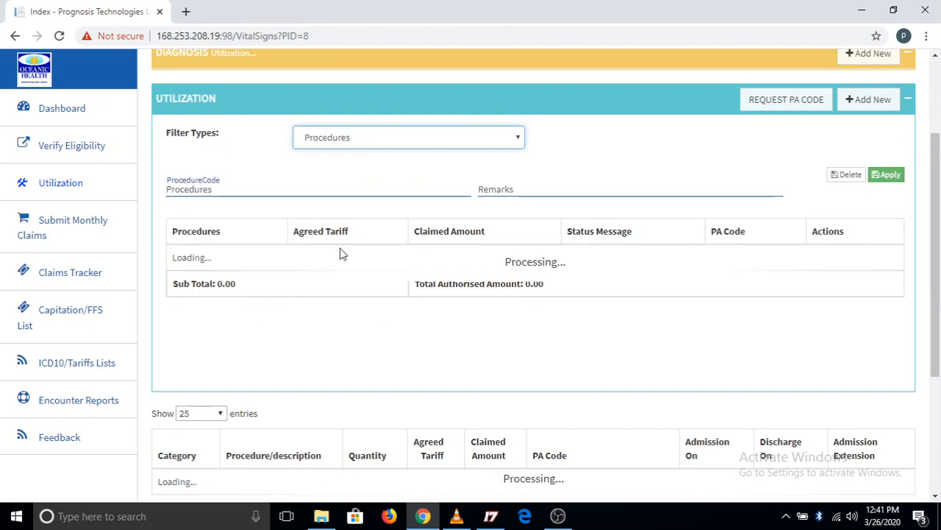
{"action": "left_click", "coordinate": [256, 190]}
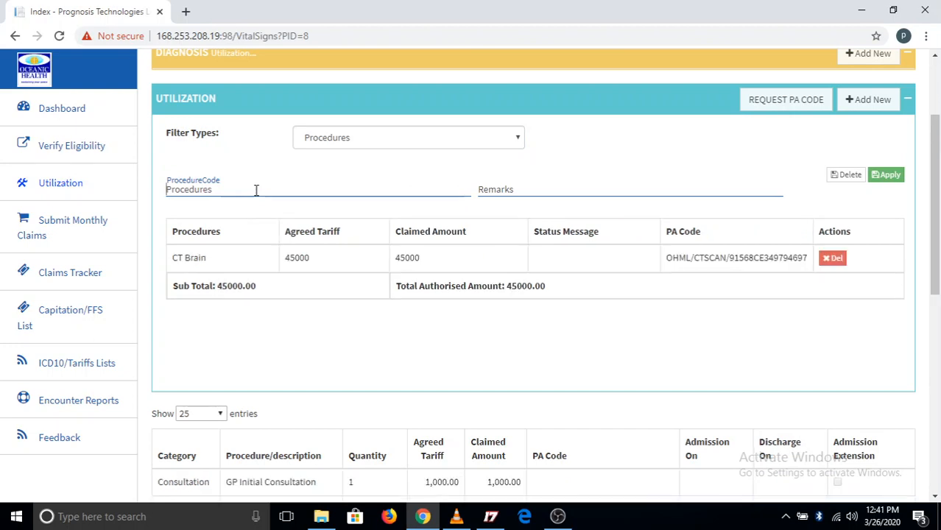
{"action": "type", "text": "ce"}
{"action": "type", "text": "su"}
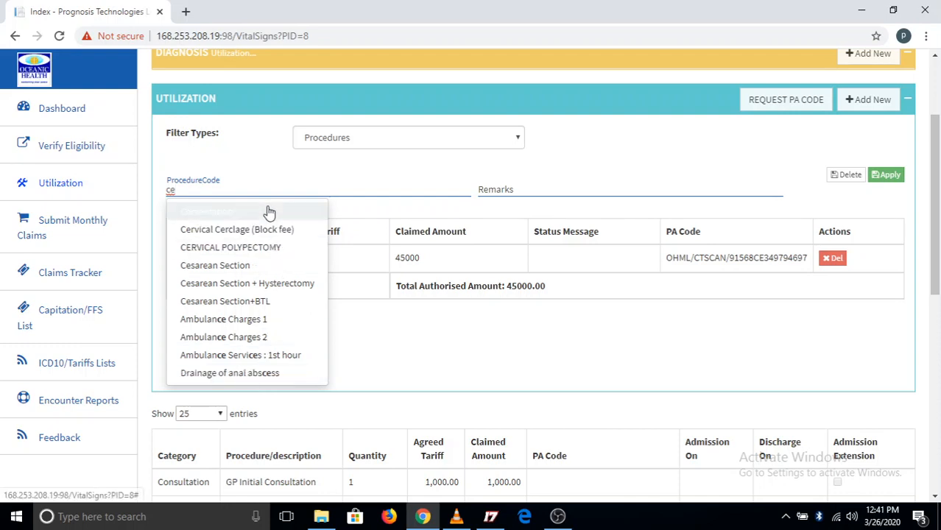
{"action": "key", "text": "BackSpace"}
{"action": "key", "text": "BackSpace"}
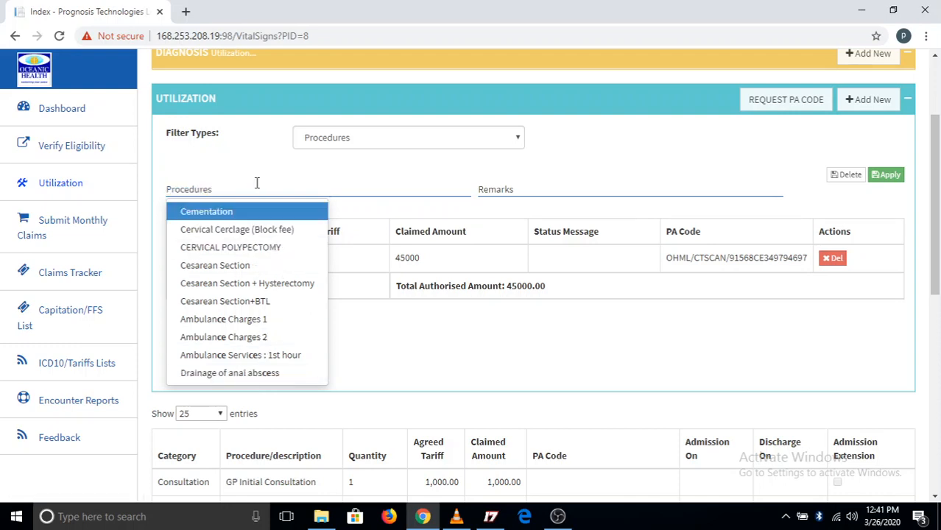
{"action": "type", "text": "herni"}
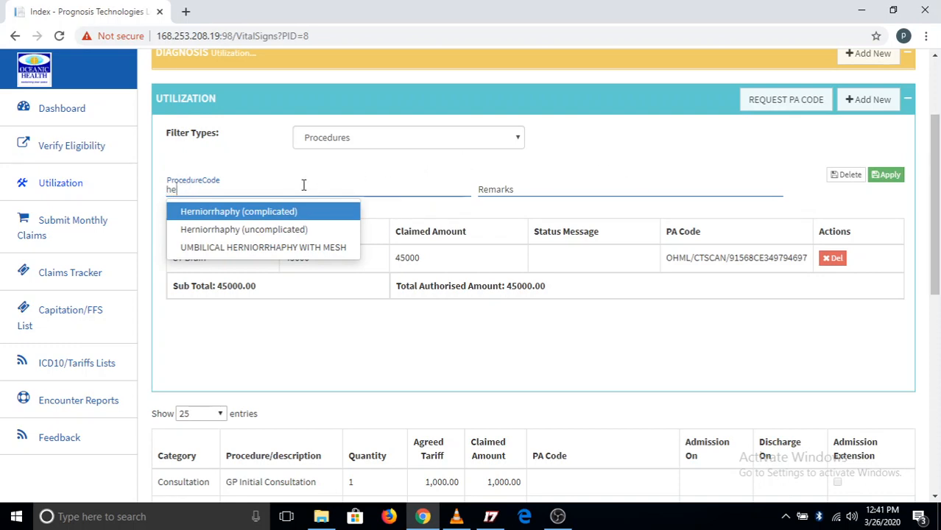
{"action": "key", "text": "BackSpace"}
{"action": "key", "text": "BackSpace"}
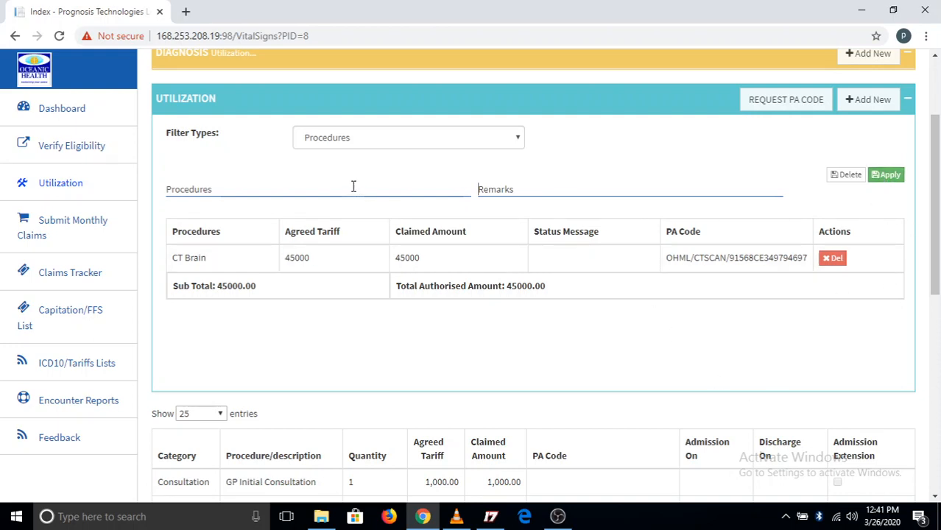
Switch the utilization type to Observation and examine its entry fields
{"action": "left_click", "coordinate": [434, 142]}
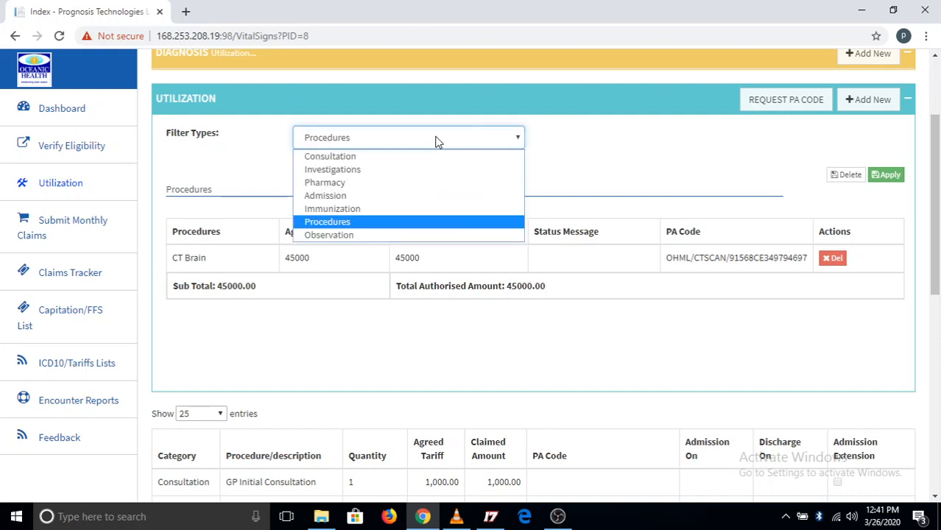
{"action": "left_click", "coordinate": [377, 236]}
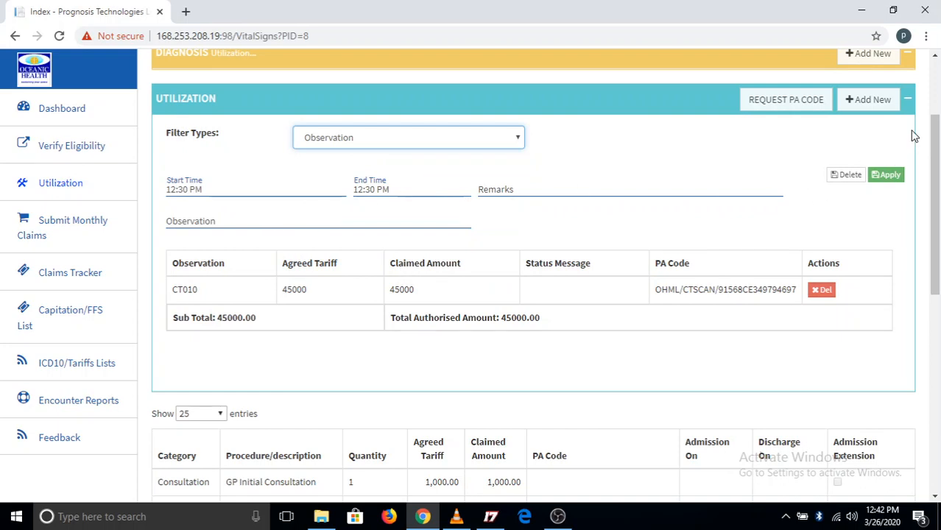
{"action": "left_click_drag", "start_coordinate": [936, 174], "coordinate": [936, 184]}
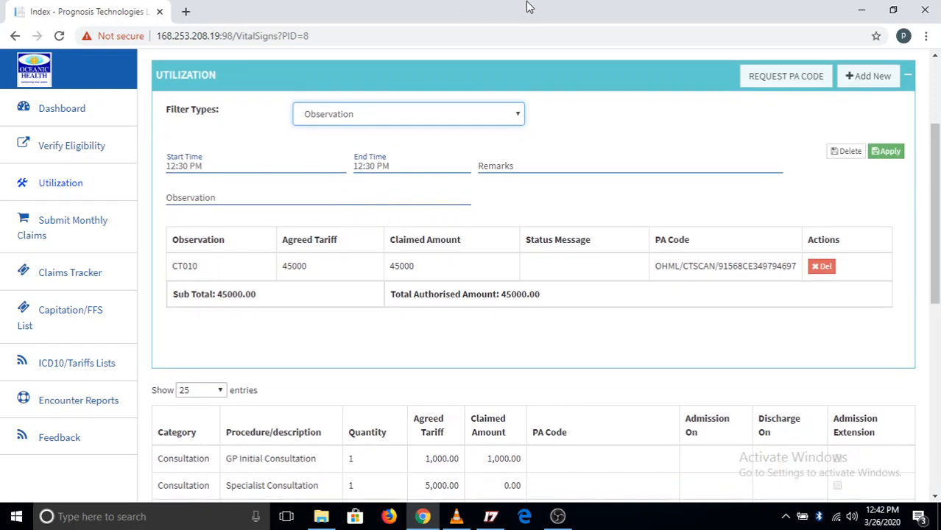
Review the summary of all recorded utilization entries and the grand totals, and save the visit as a draft
{"action": "left_click_drag", "start_coordinate": [937, 257], "coordinate": [933, 381]}
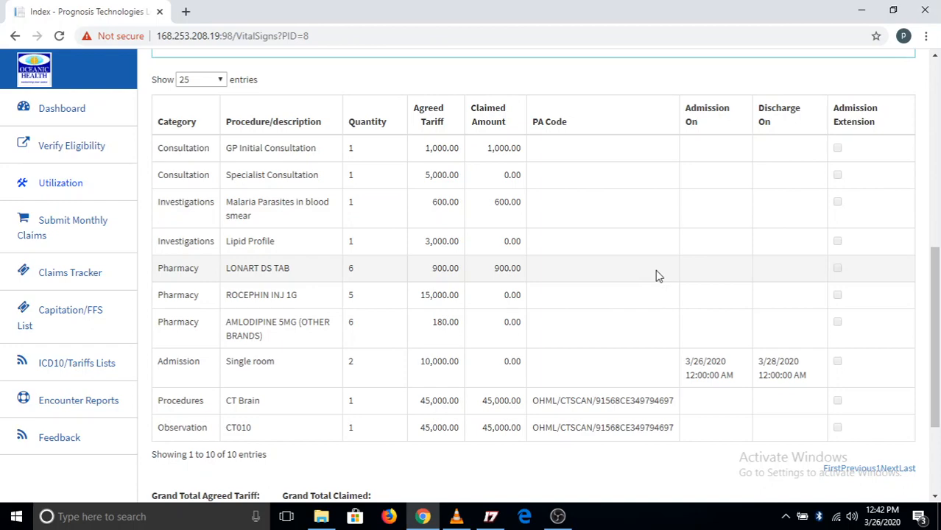
{"action": "scroll", "coordinate": [657, 276], "scroll_direction": "down", "scroll_amount": 2}
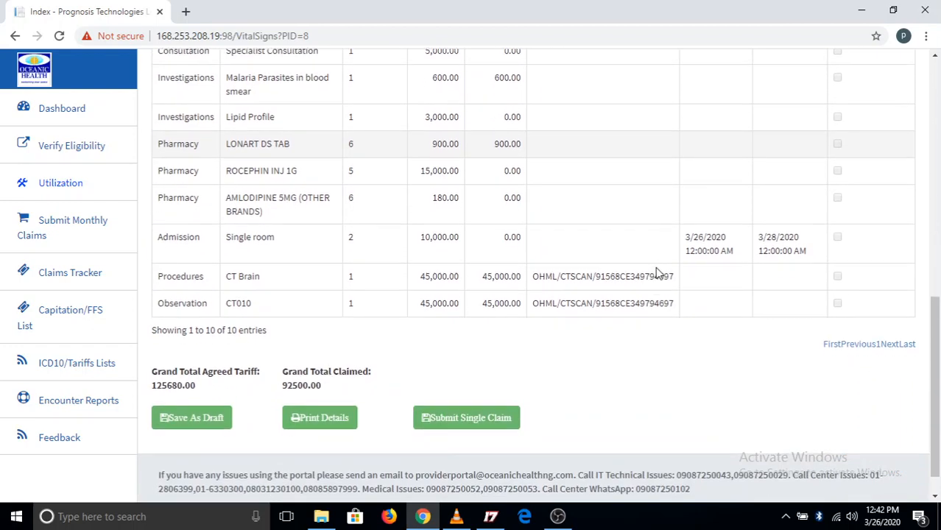
{"action": "scroll", "coordinate": [658, 274], "scroll_direction": "up", "scroll_amount": 1}
{"action": "scroll", "coordinate": [657, 274], "scroll_direction": "up", "scroll_amount": 3}
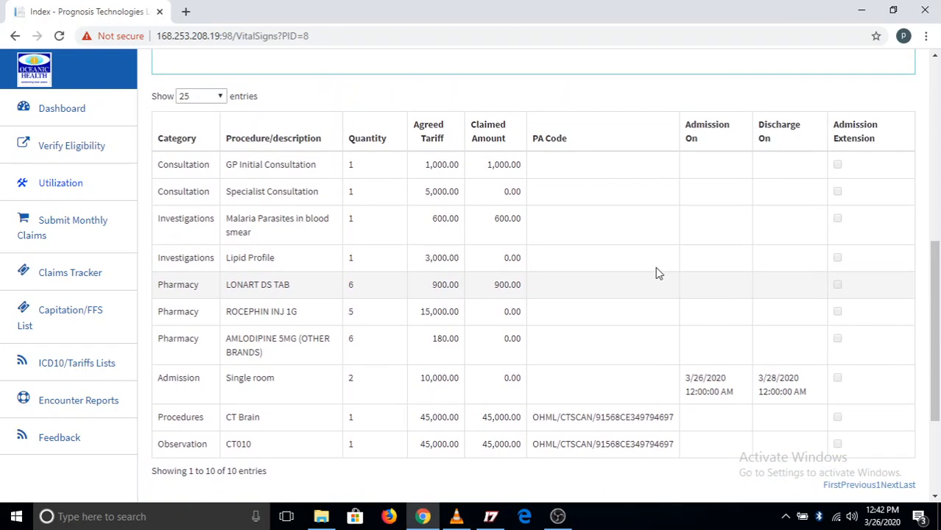
{"action": "scroll", "coordinate": [658, 274], "scroll_direction": "down", "scroll_amount": 1}
{"action": "scroll", "coordinate": [657, 274], "scroll_direction": "down", "scroll_amount": 3}
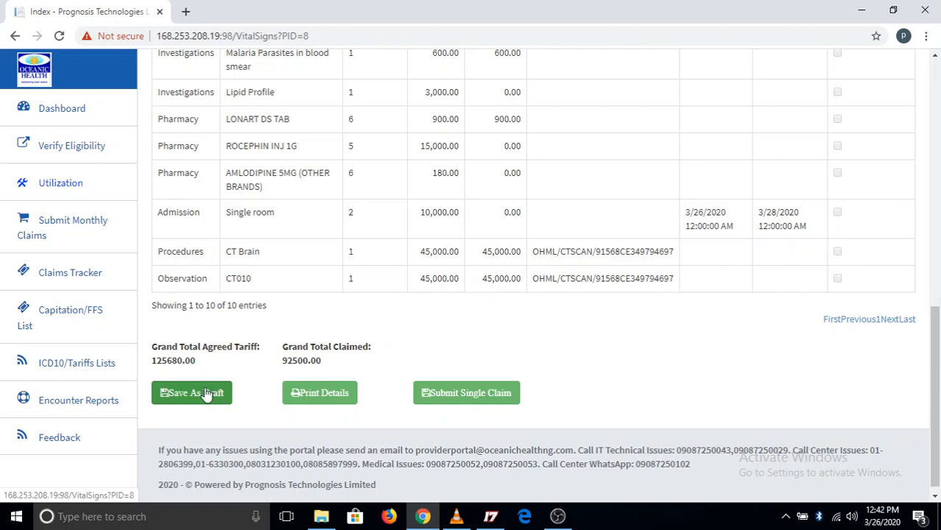
{"action": "left_click", "coordinate": [207, 394]}
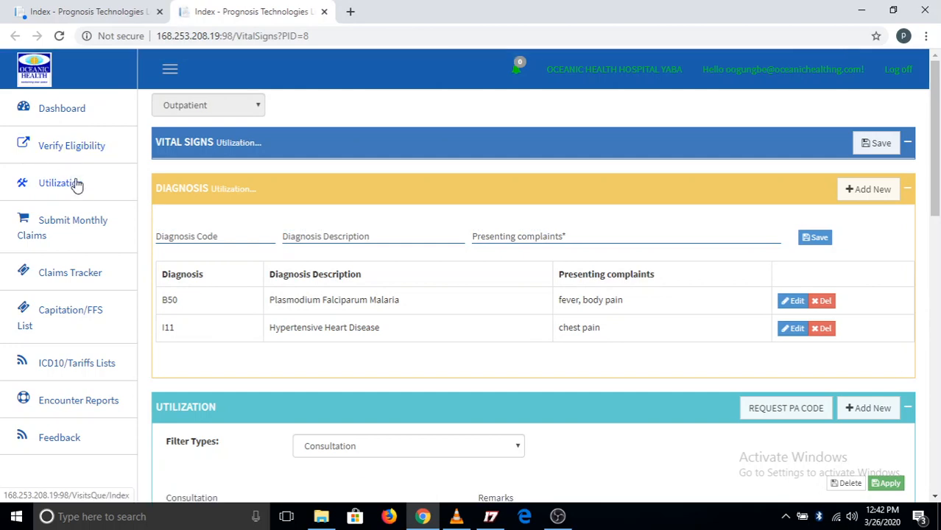
Go to the utilization visit search page and set the search criterion to Membership No
{"action": "left_click", "coordinate": [77, 184]}
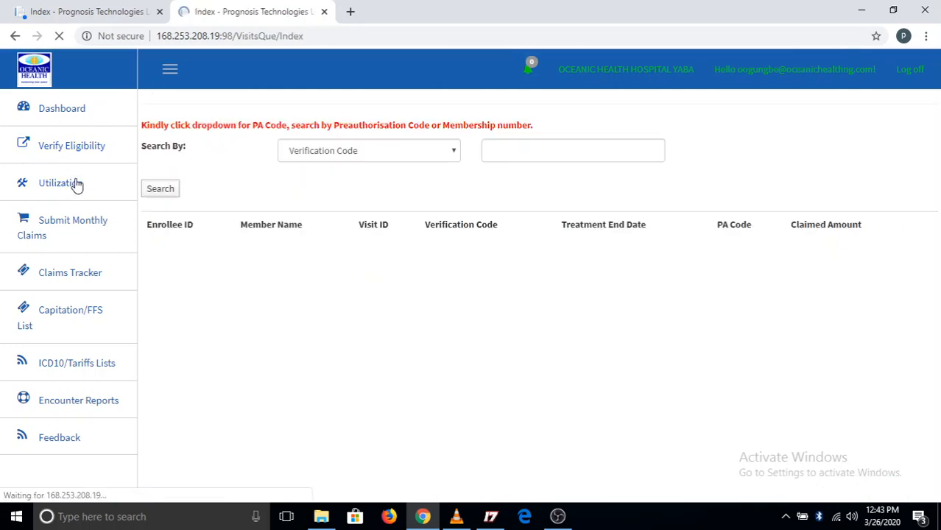
{"action": "left_click", "coordinate": [452, 159]}
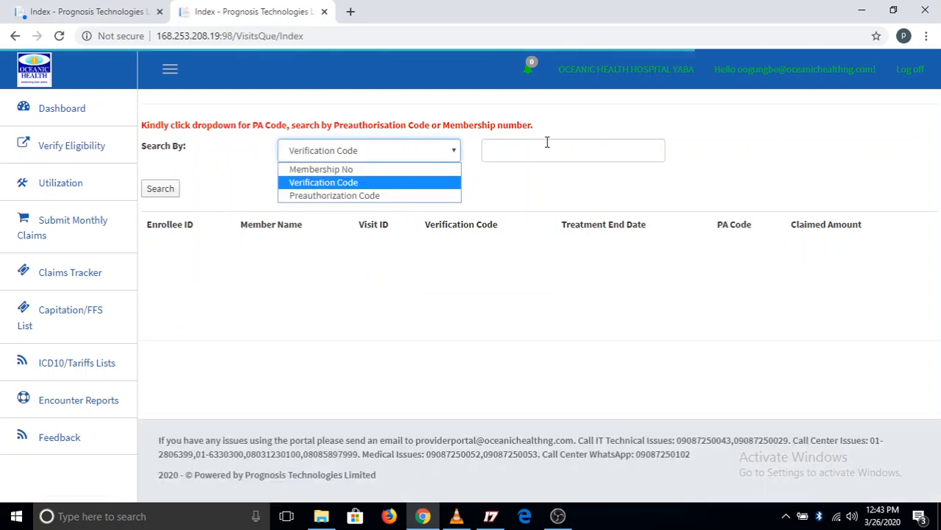
{"action": "left_click", "coordinate": [552, 151]}
{"action": "left_click", "coordinate": [452, 152]}
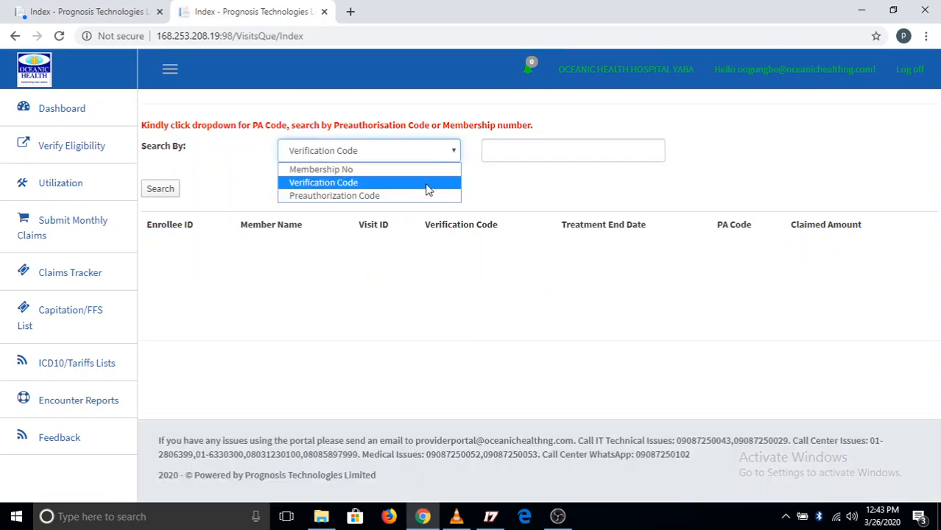
{"action": "left_click", "coordinate": [427, 170]}
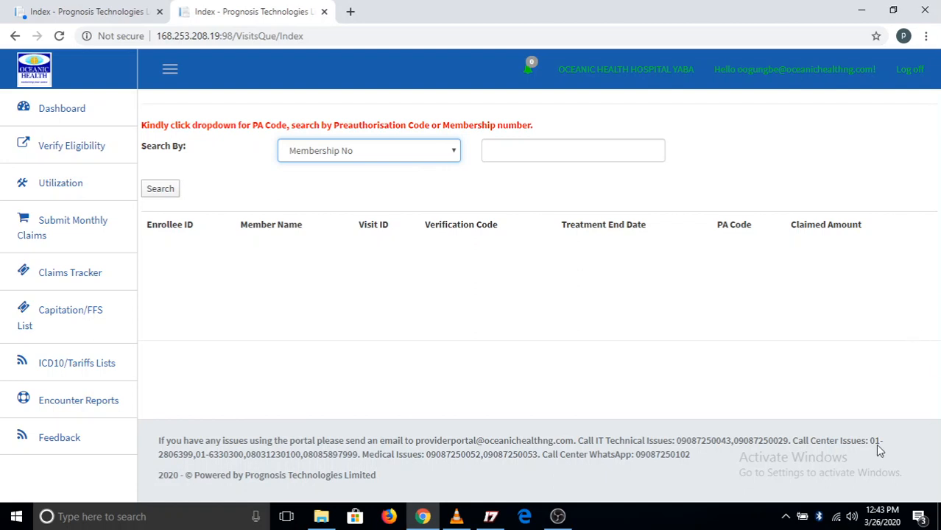